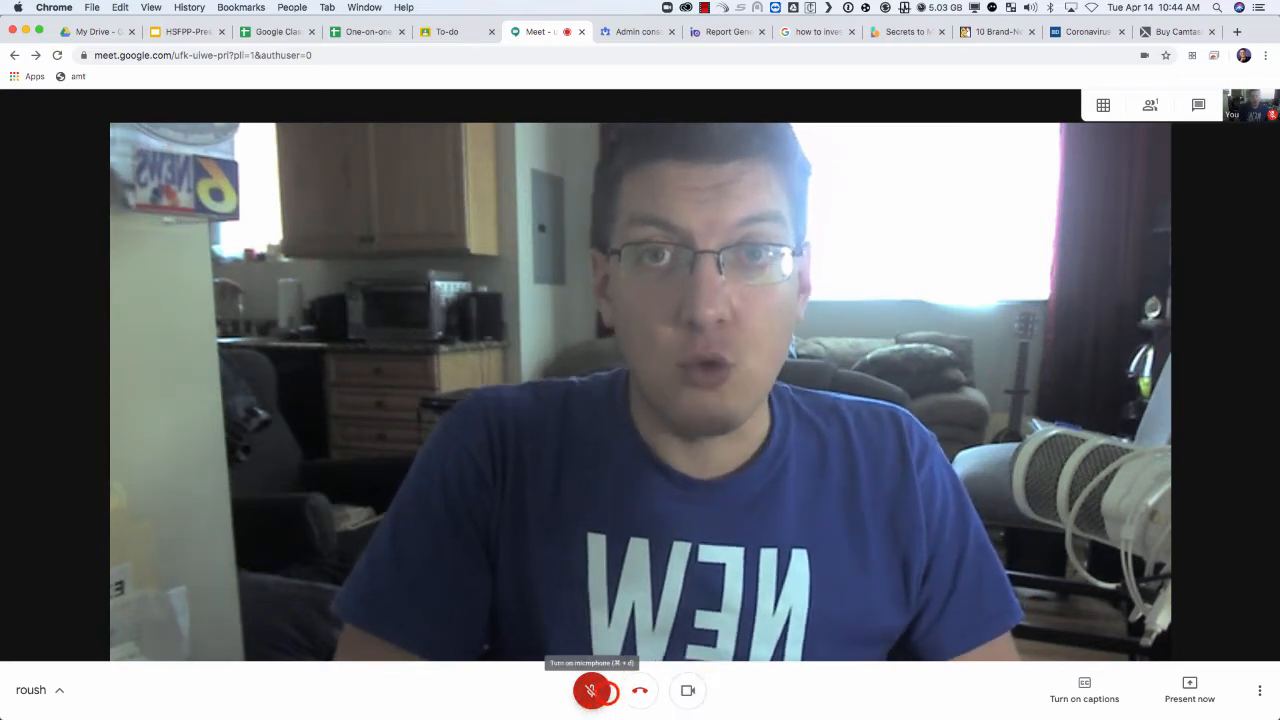
Unmute the microphone and start recording the meeting, accepting the participant consent notice
{"action": "left_click", "coordinate": [592, 690]}
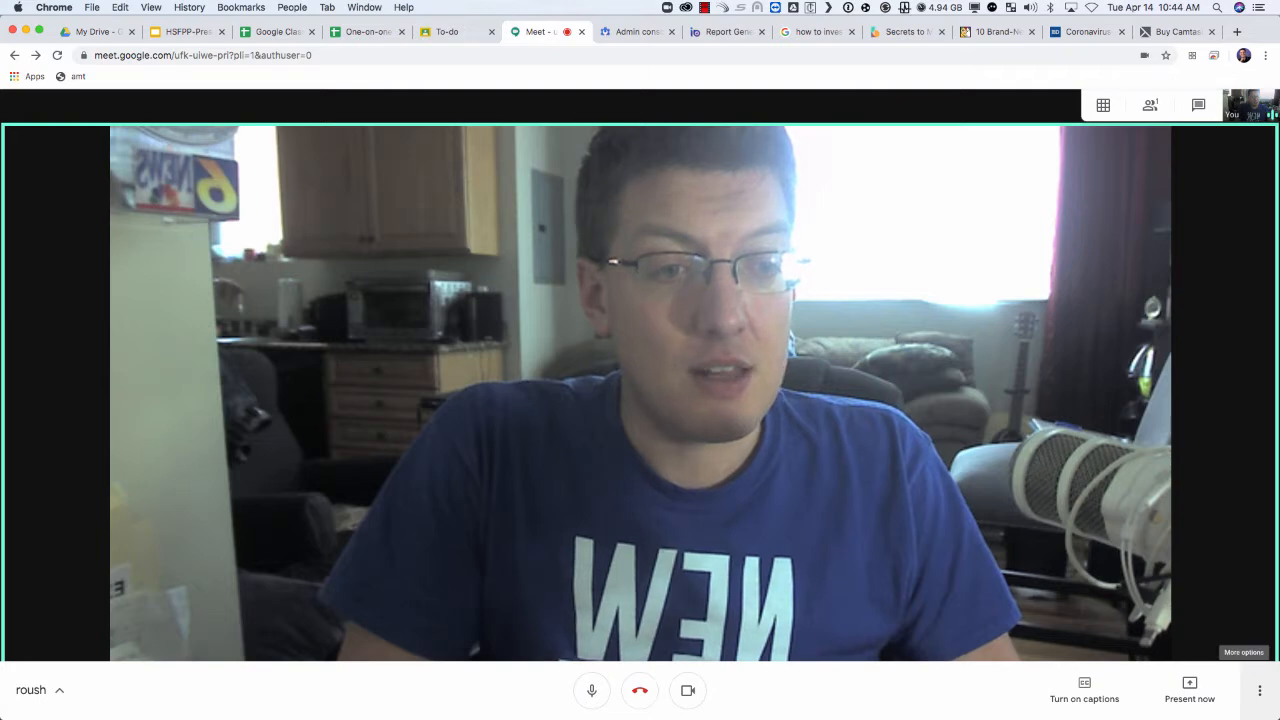
{"action": "left_click", "coordinate": [1257, 690]}
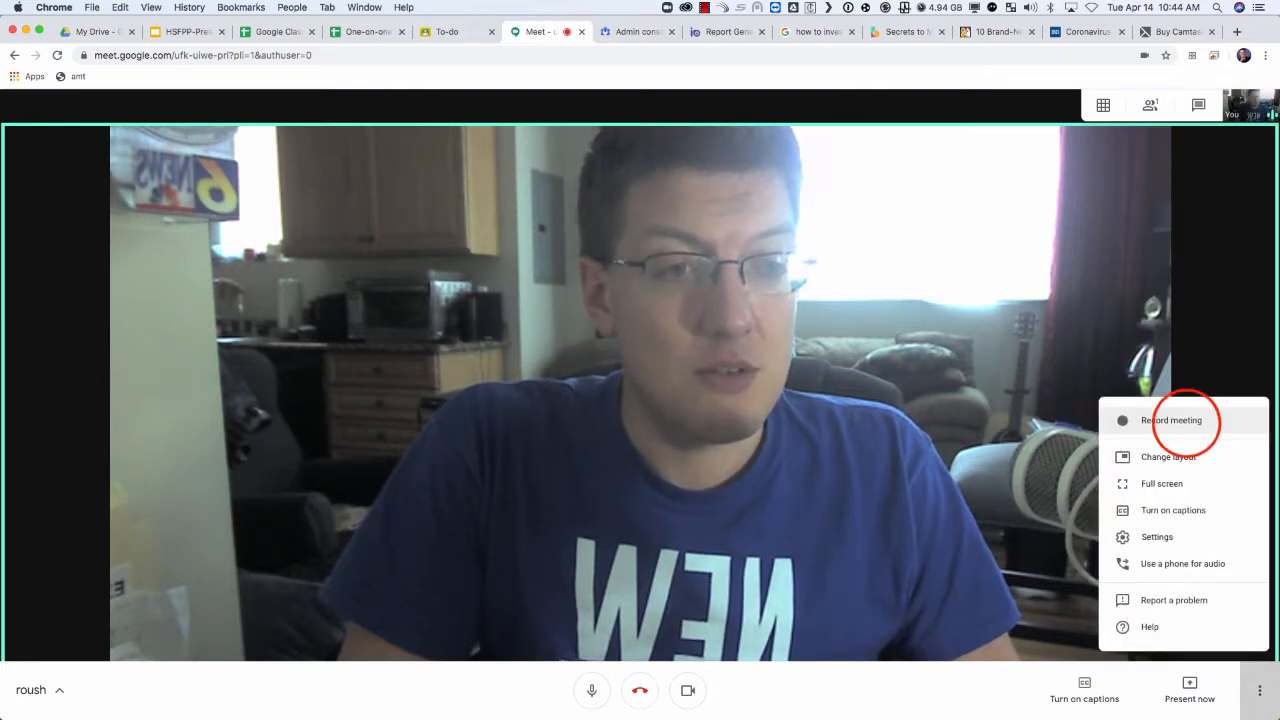
{"action": "left_click", "coordinate": [1187, 420]}
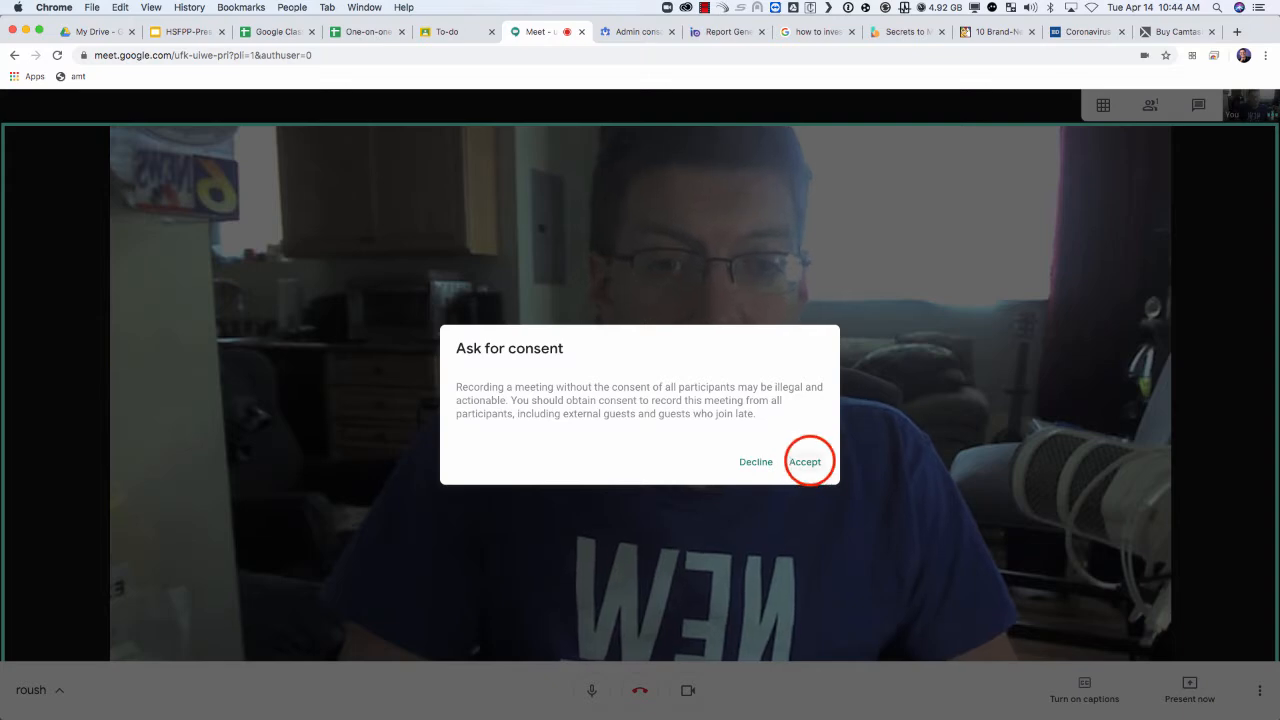
{"action": "left_click", "coordinate": [805, 462]}
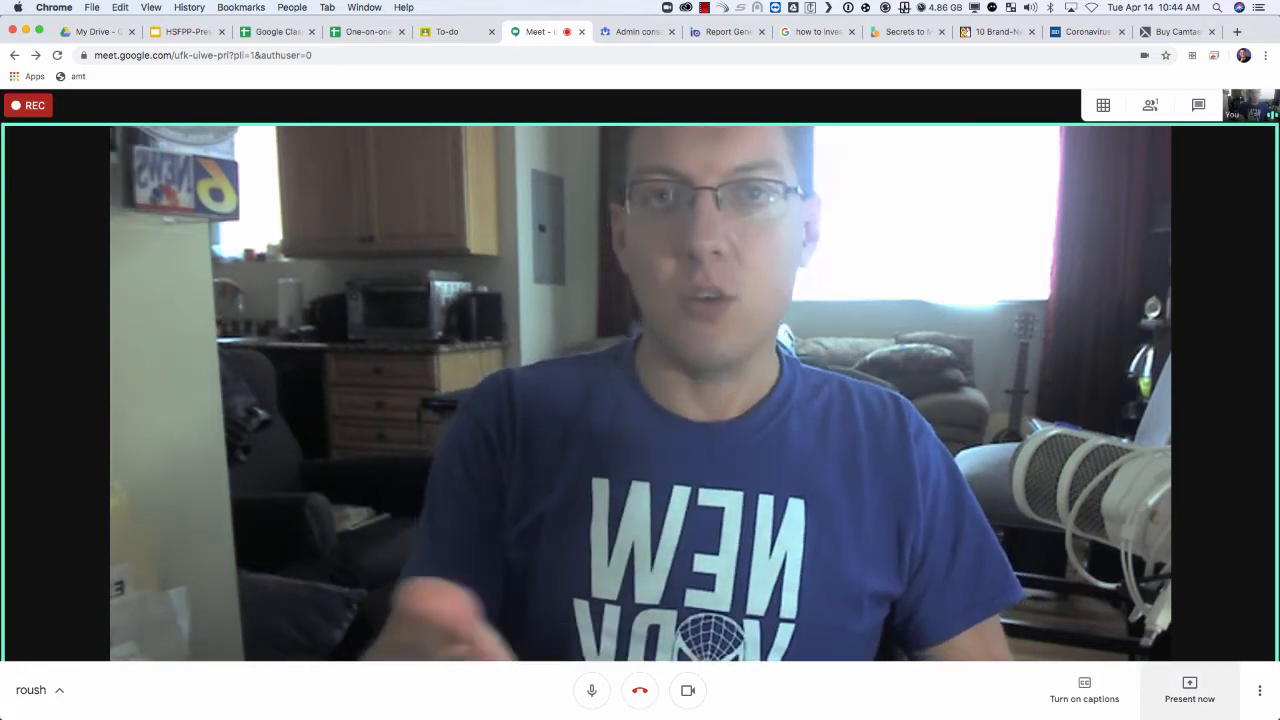
Present the Chrome window titled "Meet - ufk-uiwe-pri" to everyone in the meeting
{"action": "left_click", "coordinate": [1186, 688]}
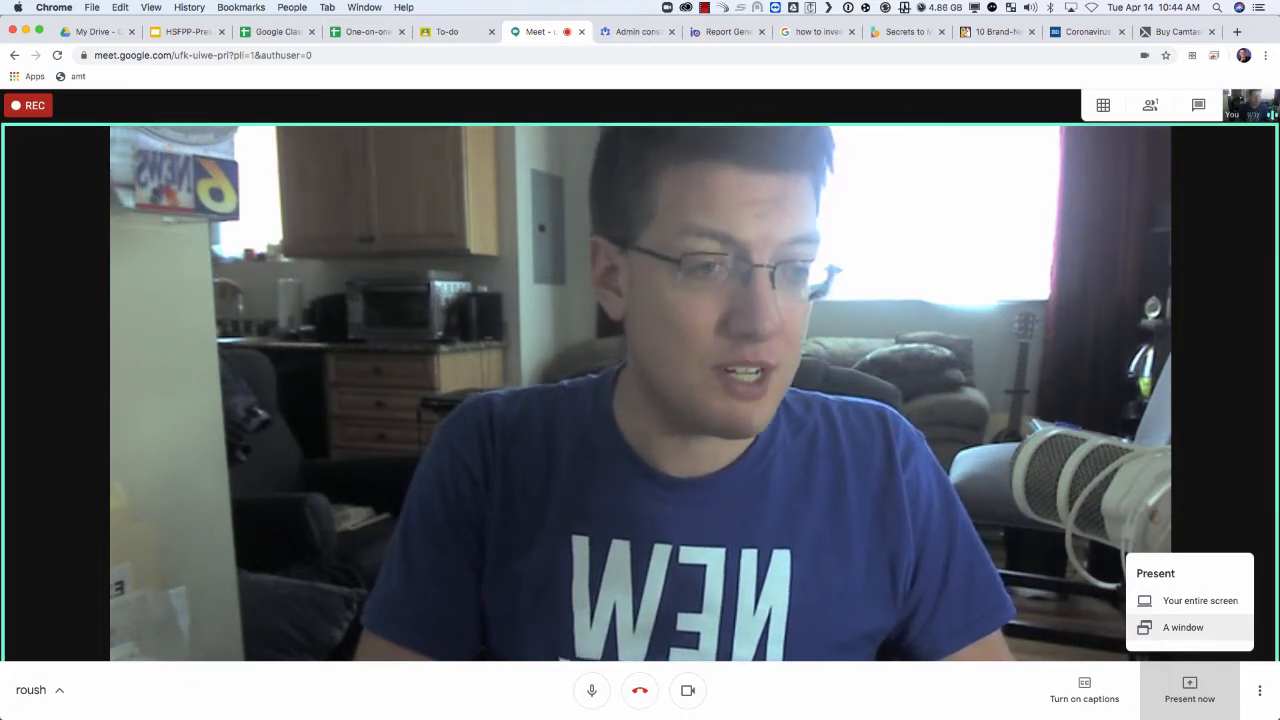
{"action": "left_click", "coordinate": [1179, 623]}
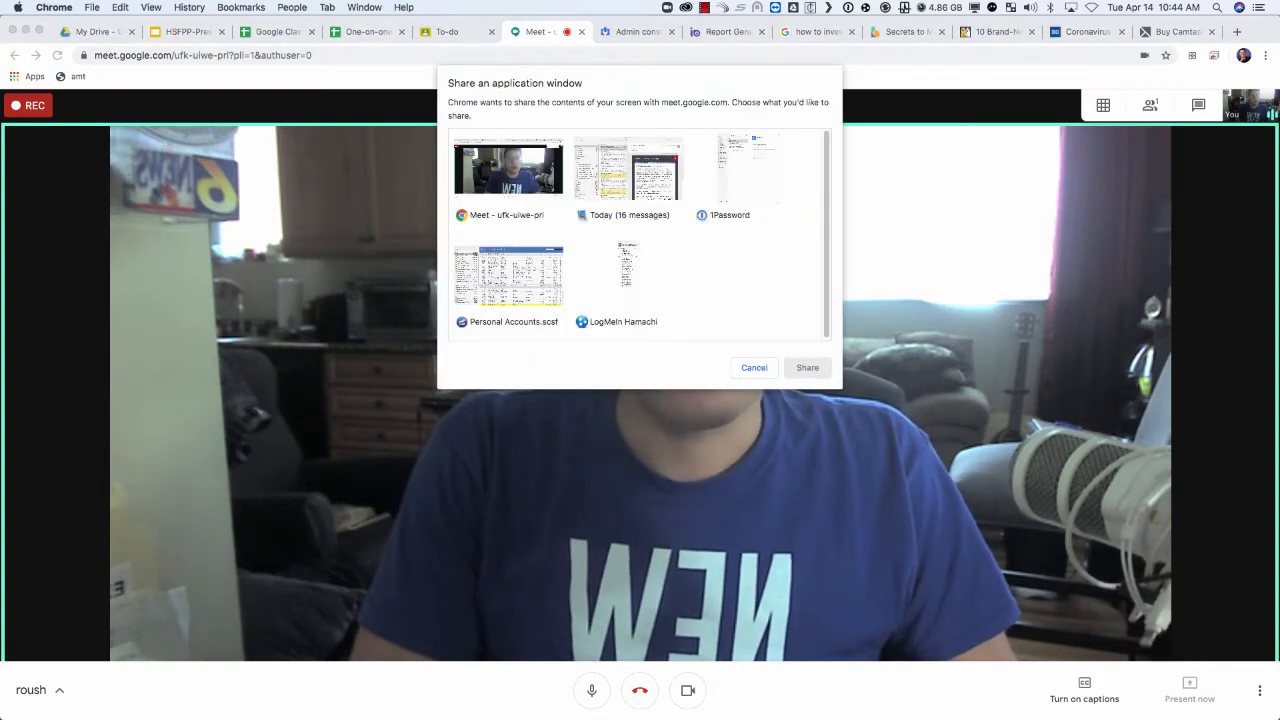
{"action": "left_click", "coordinate": [512, 170]}
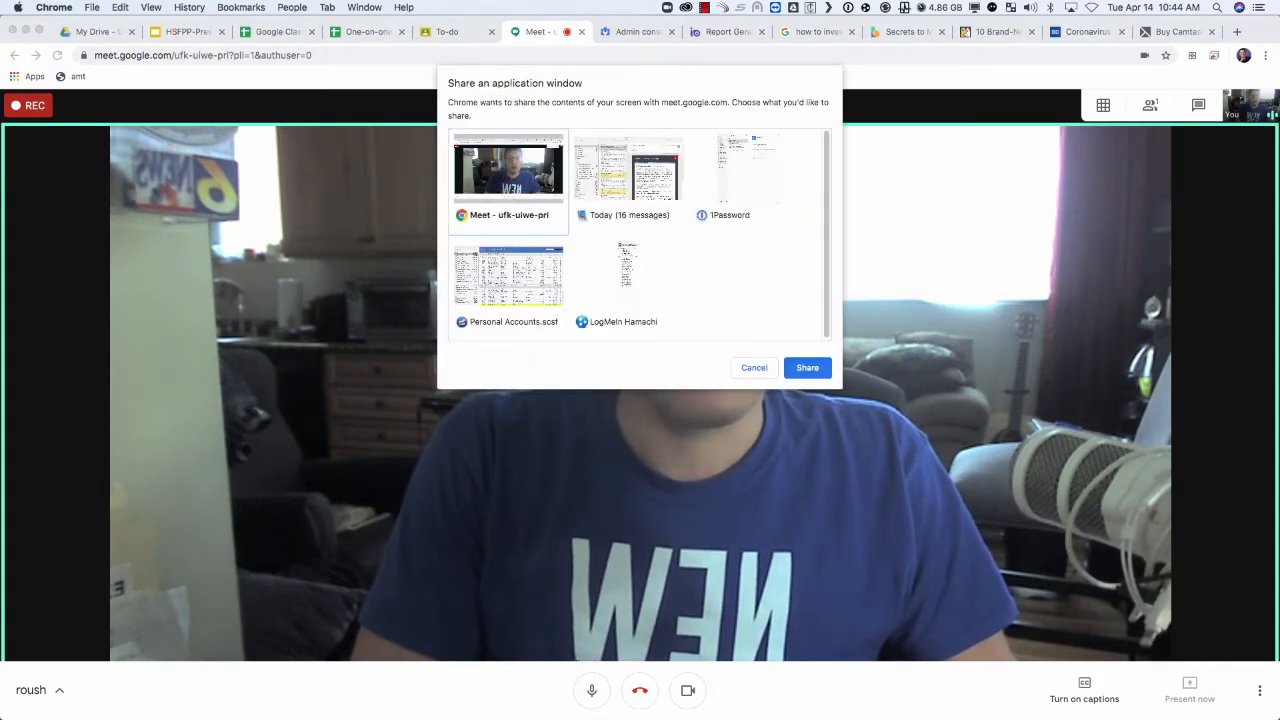
{"action": "left_click", "coordinate": [806, 367]}
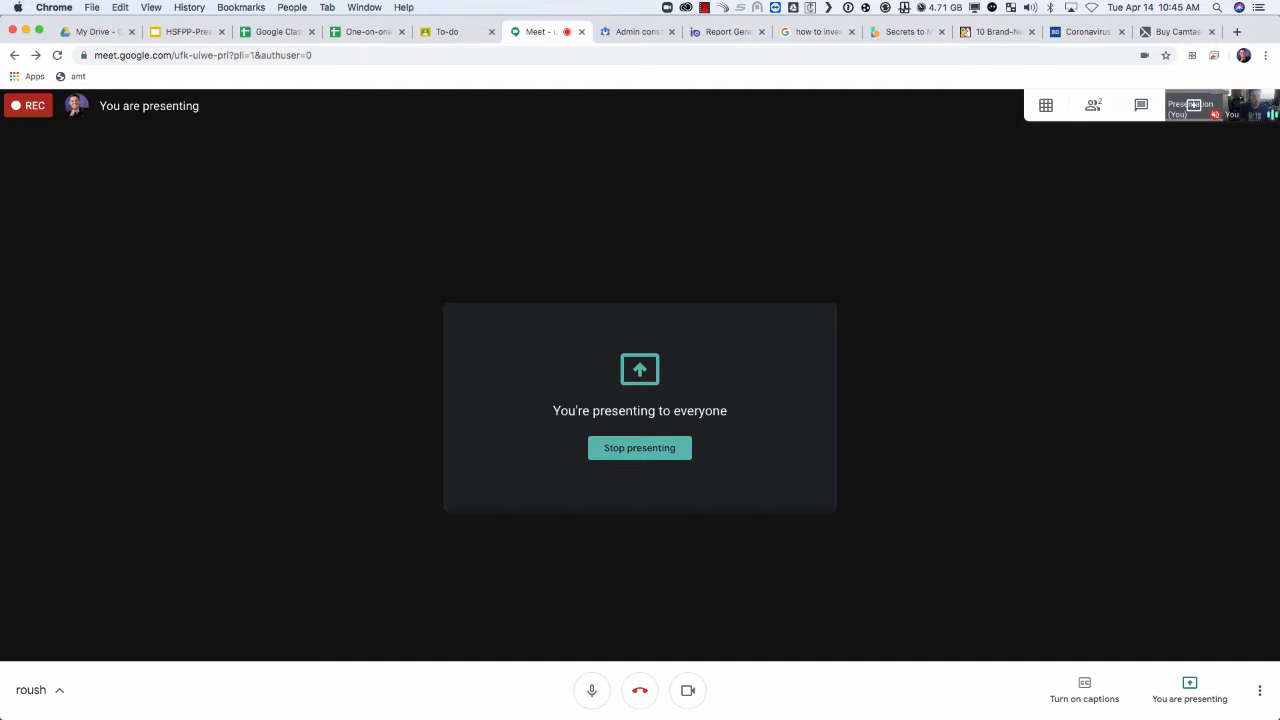
Bring up the HSFPP-Presentation-1-3-Decisions_2014_SHOW_light deck, browse its first few slides and return to slide 1
{"action": "left_click", "coordinate": [162, 31]}
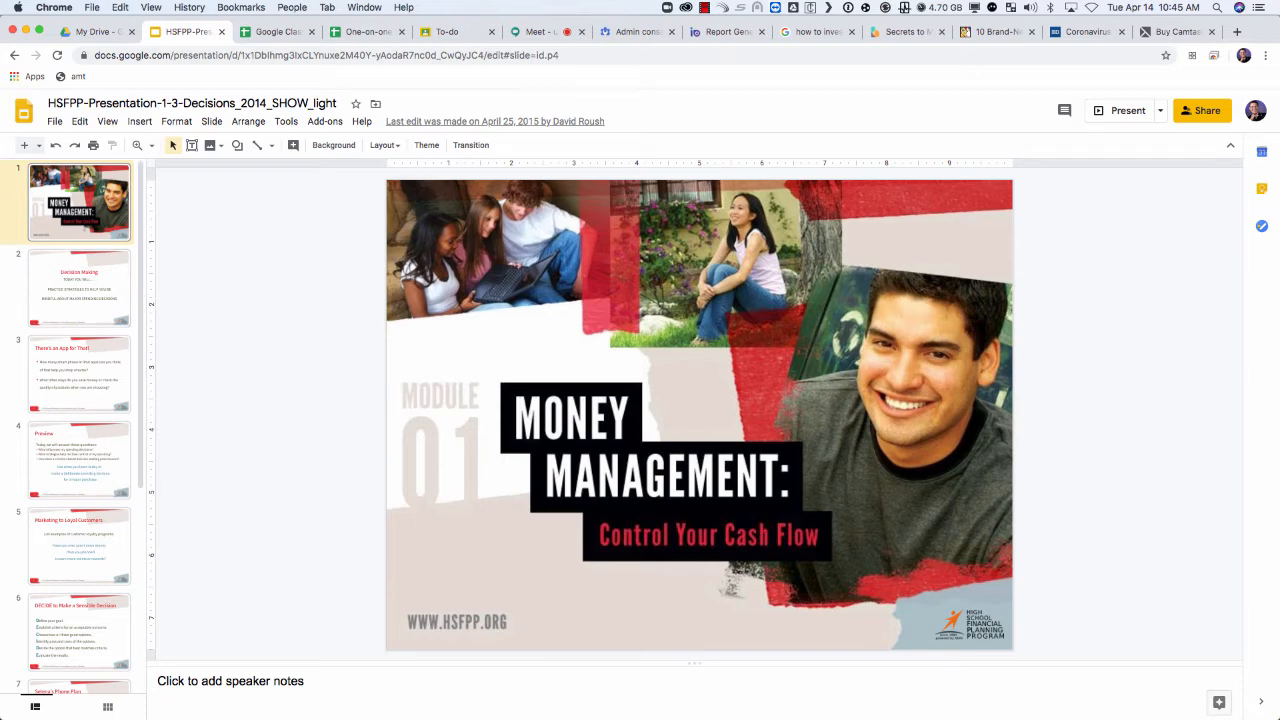
{"action": "left_click", "coordinate": [98, 278]}
{"action": "left_click", "coordinate": [95, 354]}
{"action": "left_click", "coordinate": [93, 439]}
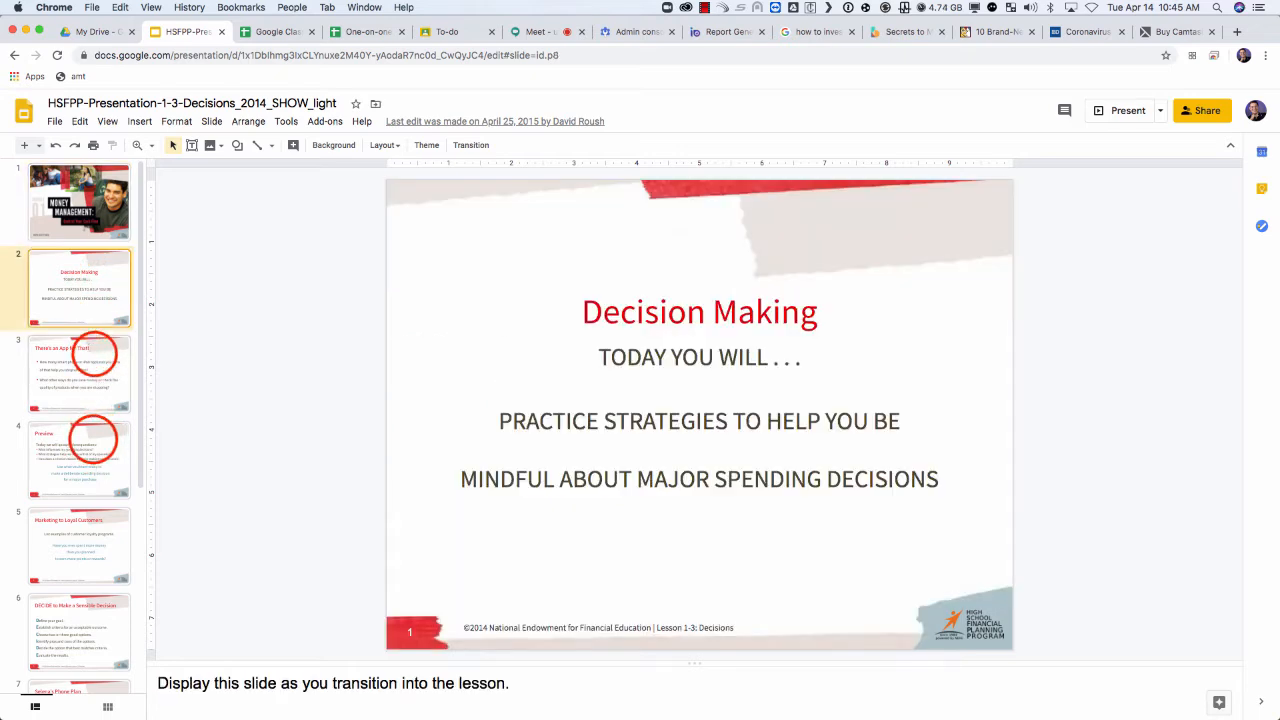
{"action": "left_click", "coordinate": [83, 217]}
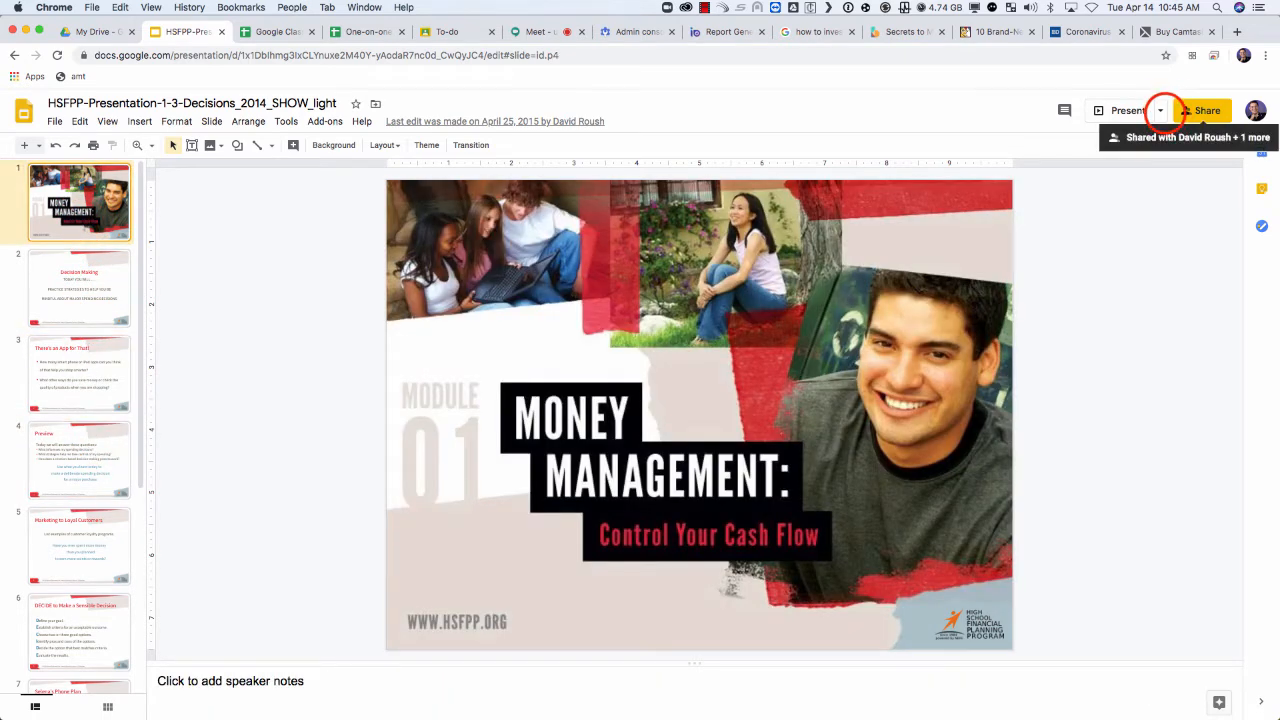
Present the deck full screen, advancing from the title slide to the closing Money Management slide, and exit the slideshow
{"action": "left_click", "coordinate": [1160, 110]}
{"action": "left_click", "coordinate": [1017, 178]}
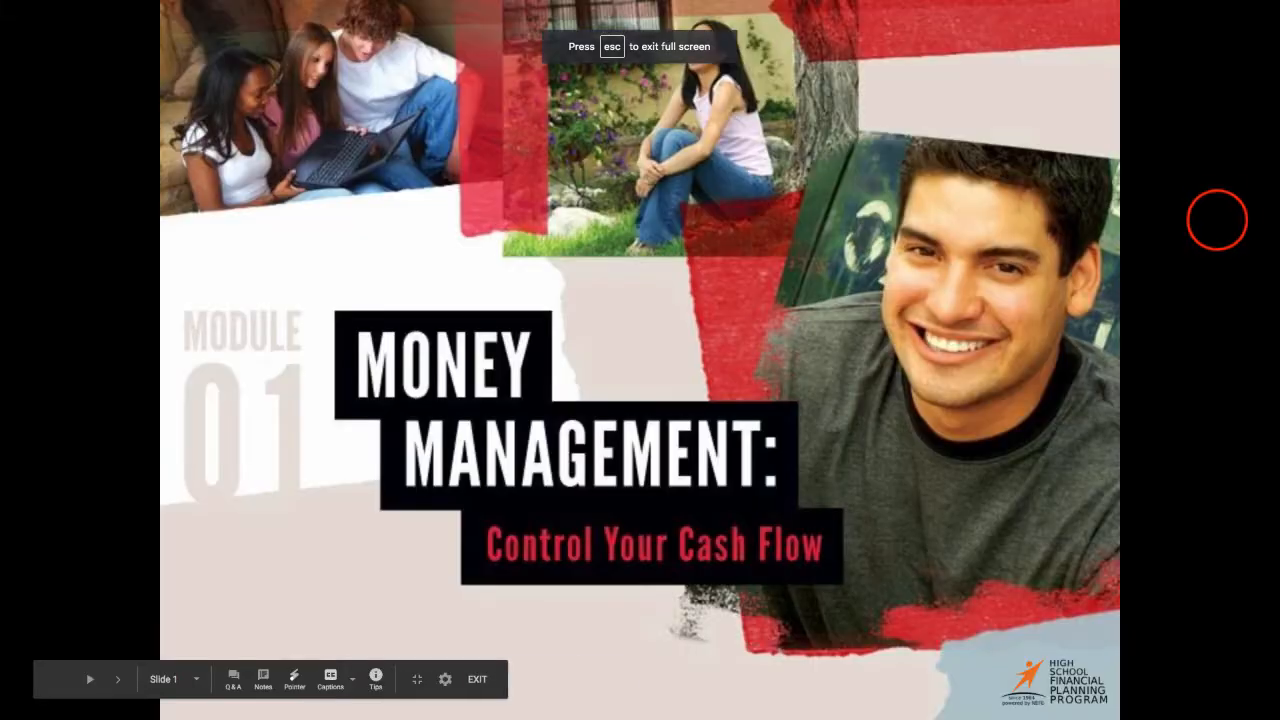
{"action": "left_click", "coordinate": [1217, 220]}
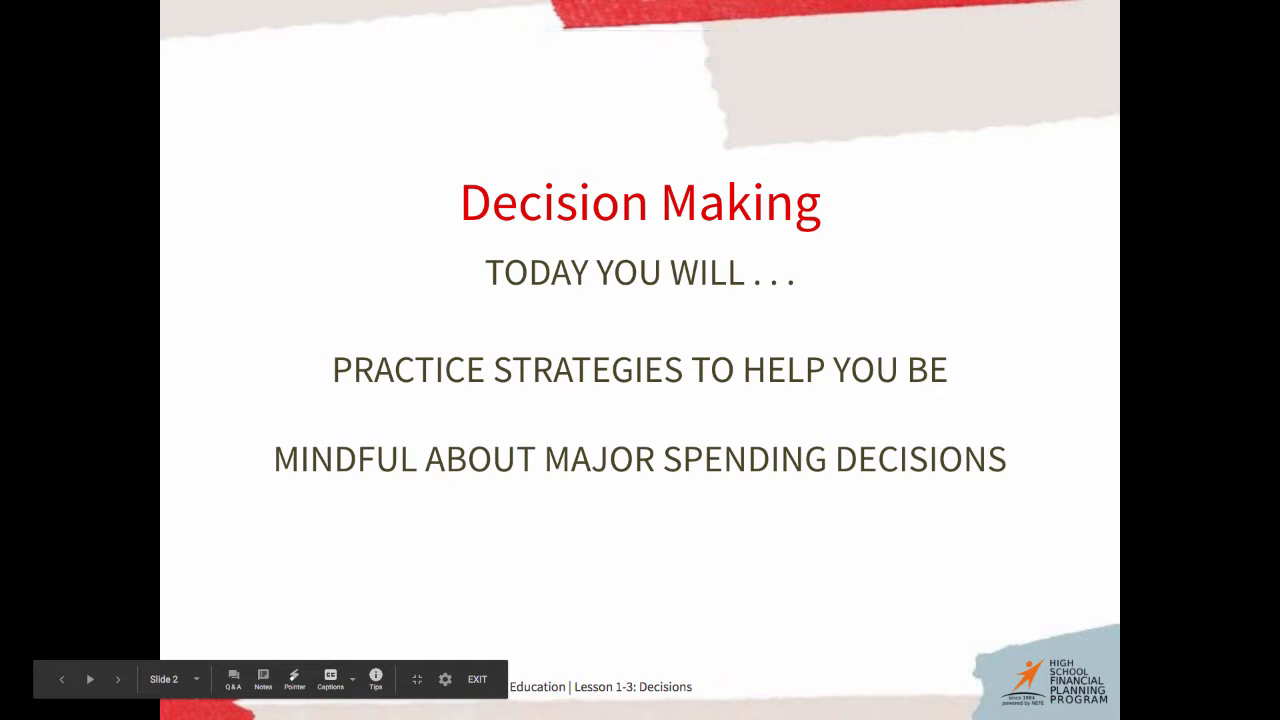
{"action": "key", "text": "Right"}
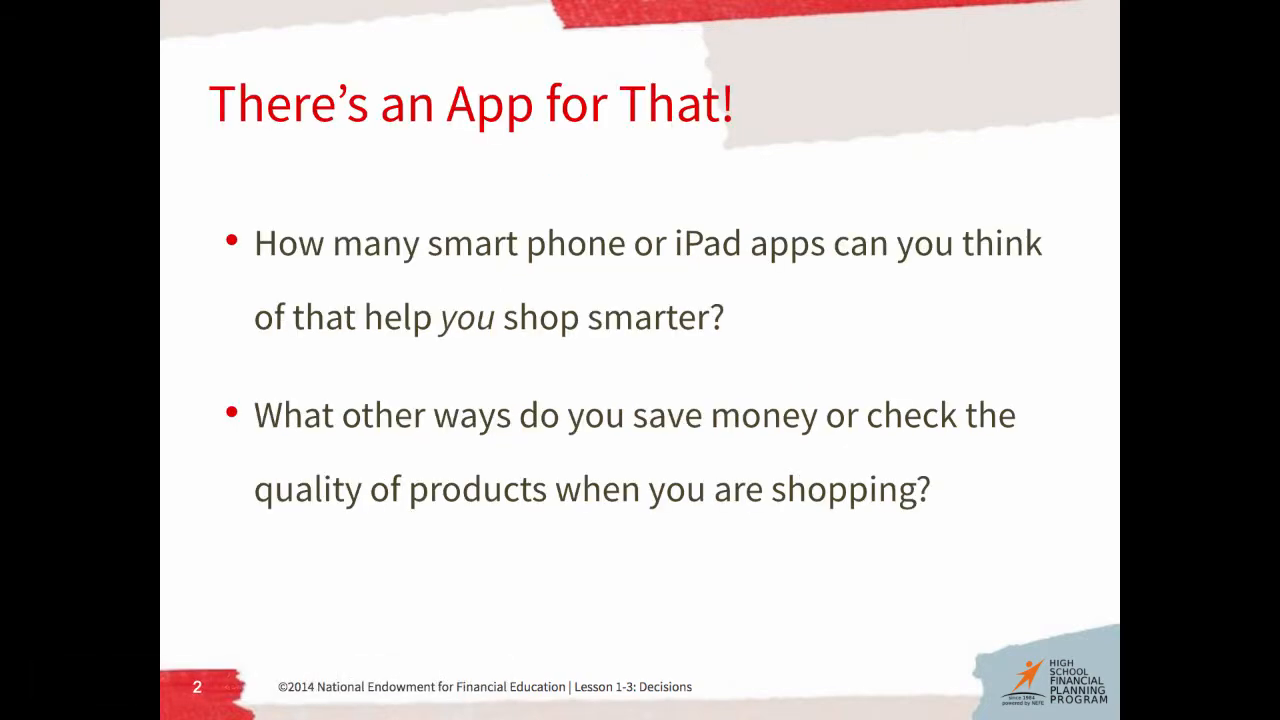
{"action": "key", "text": "Right"}
{"action": "key", "text": "Right"}
{"action": "key", "text": "Right"}
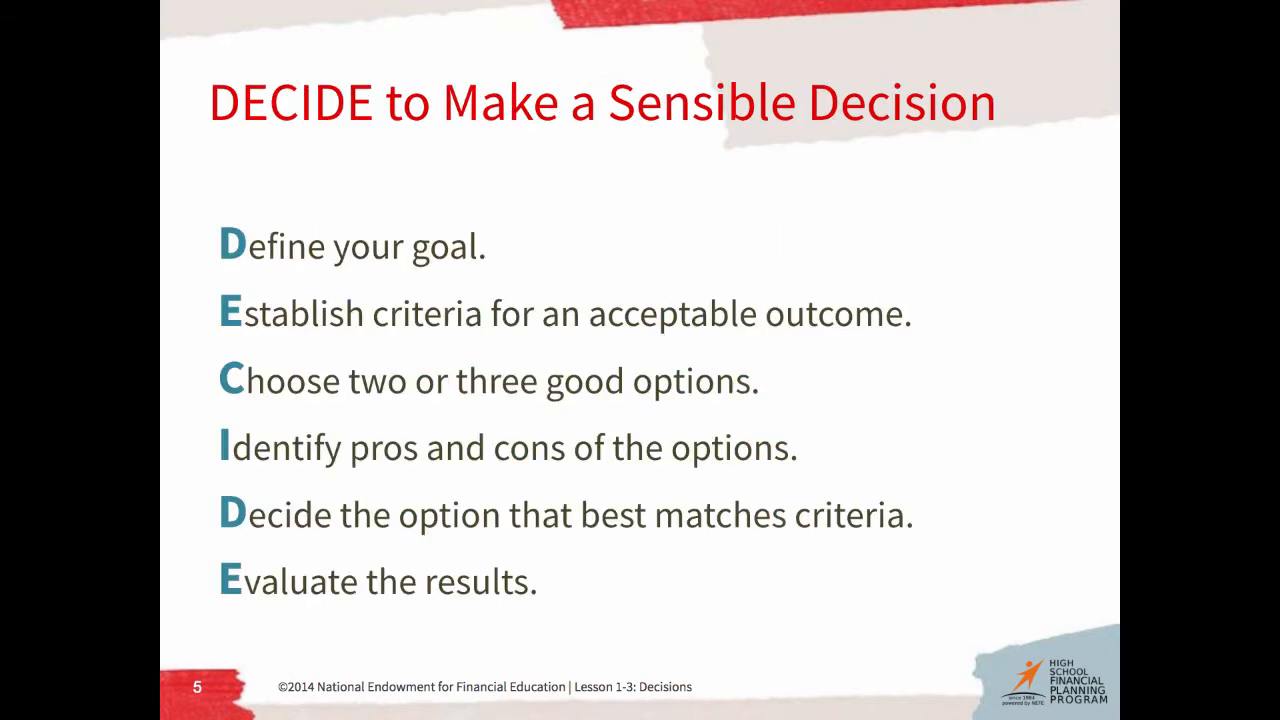
{"action": "key", "text": "Right"}
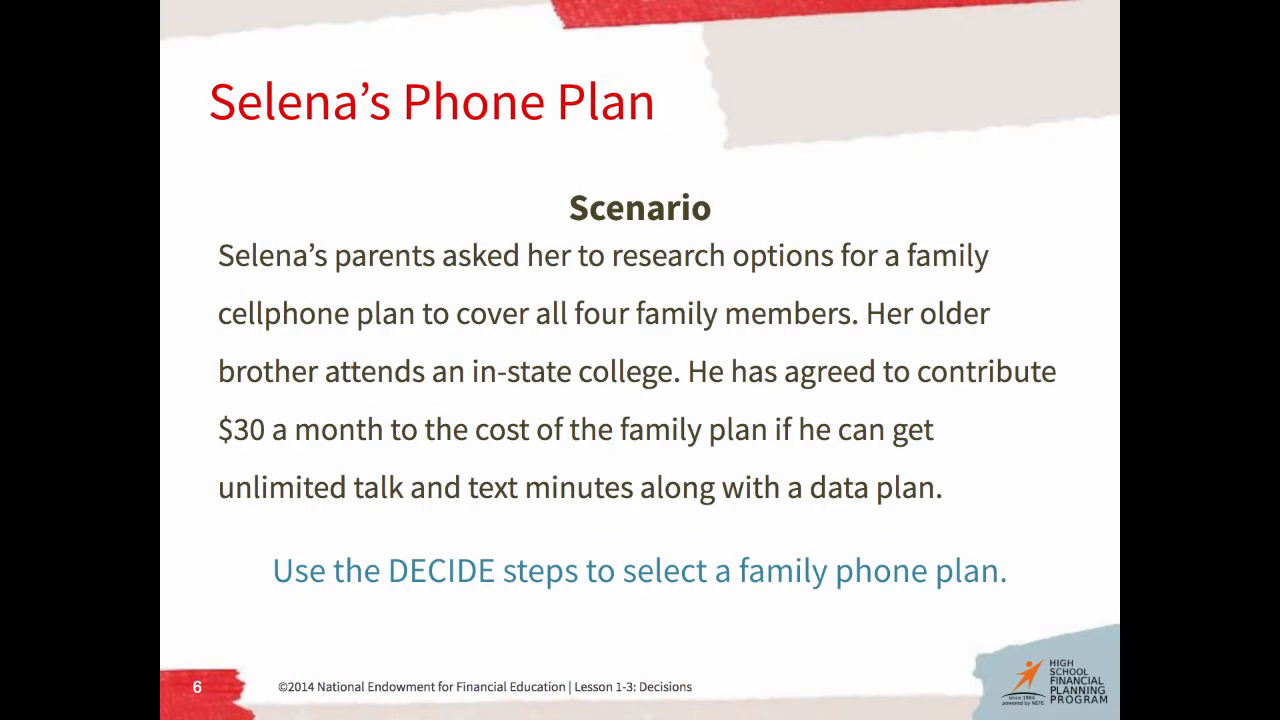
{"action": "key", "text": "Right"}
{"action": "key", "text": "Right"}
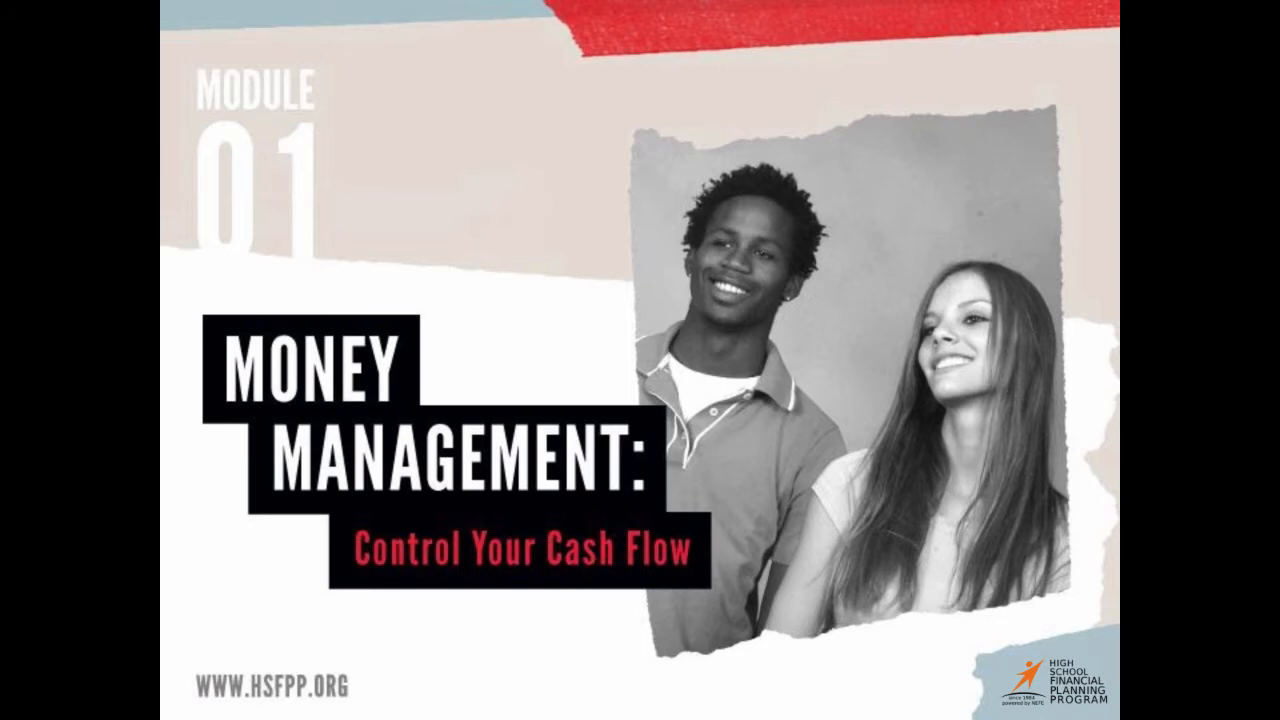
{"action": "key", "text": "Escape"}
Return to the Google Meet call and stop recording the meeting, confirming the stop
{"action": "left_click", "coordinate": [532, 31]}
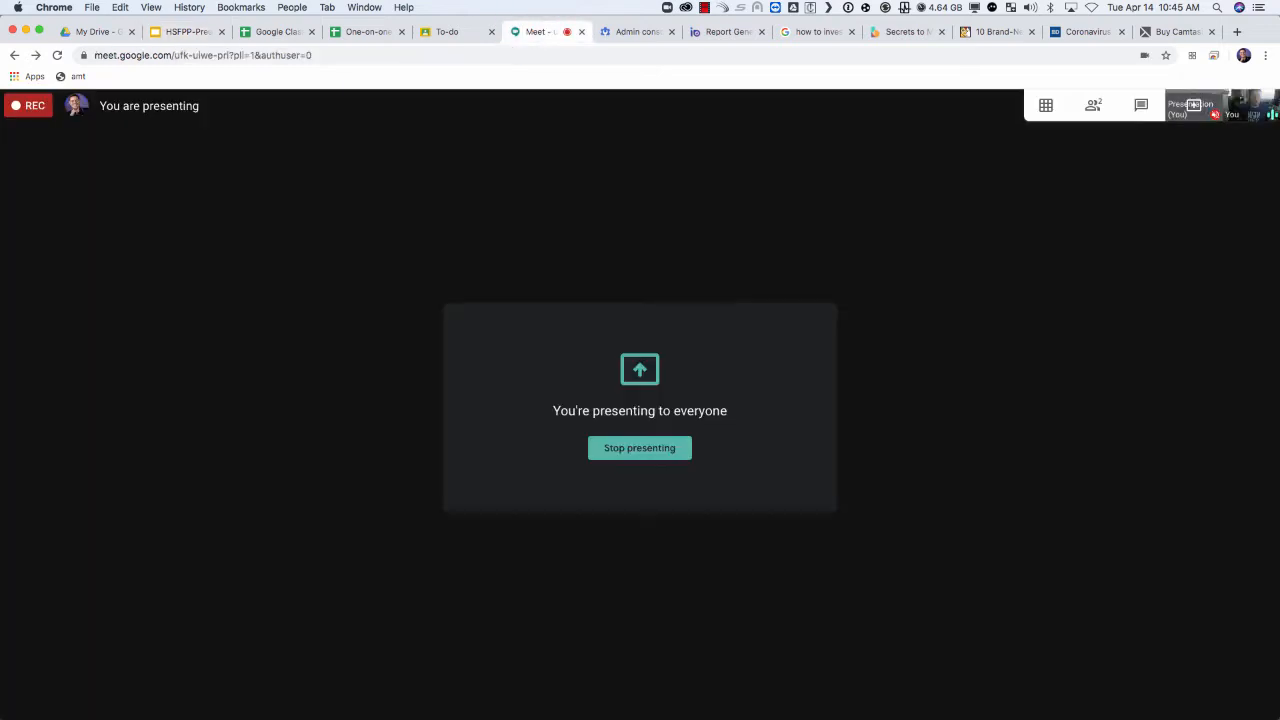
{"action": "left_click", "coordinate": [1260, 690]}
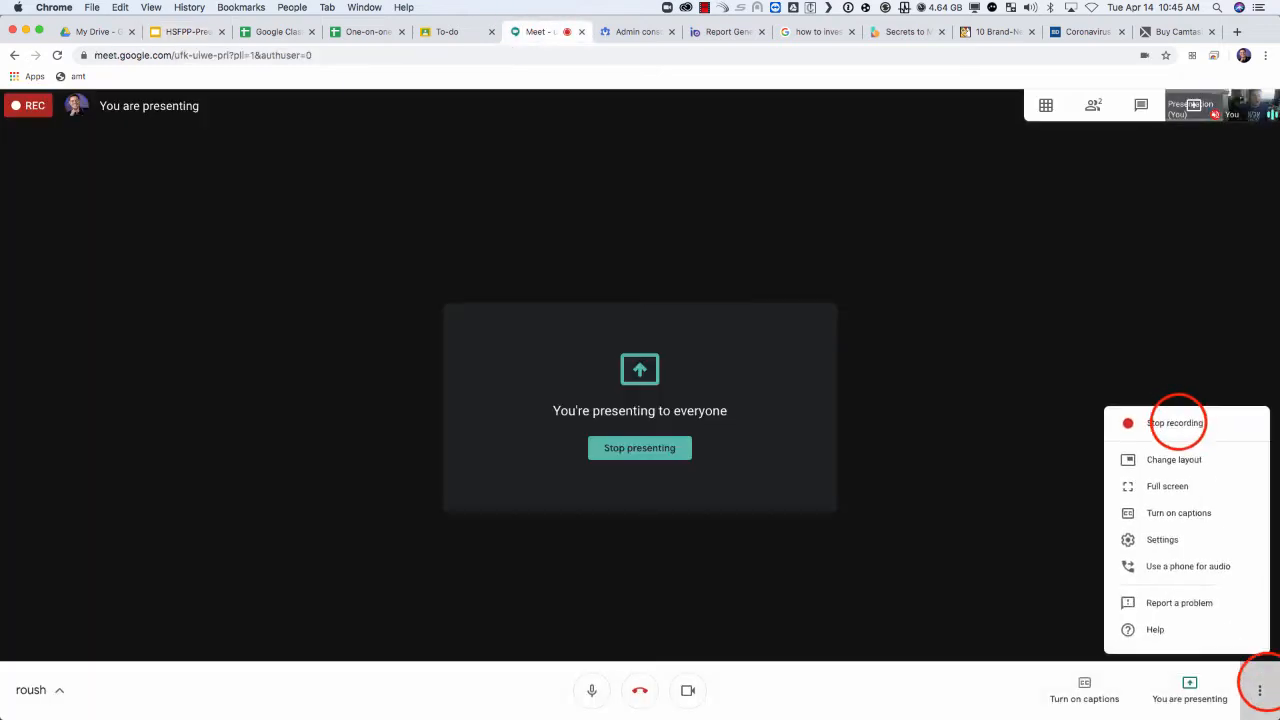
{"action": "left_click", "coordinate": [1175, 423]}
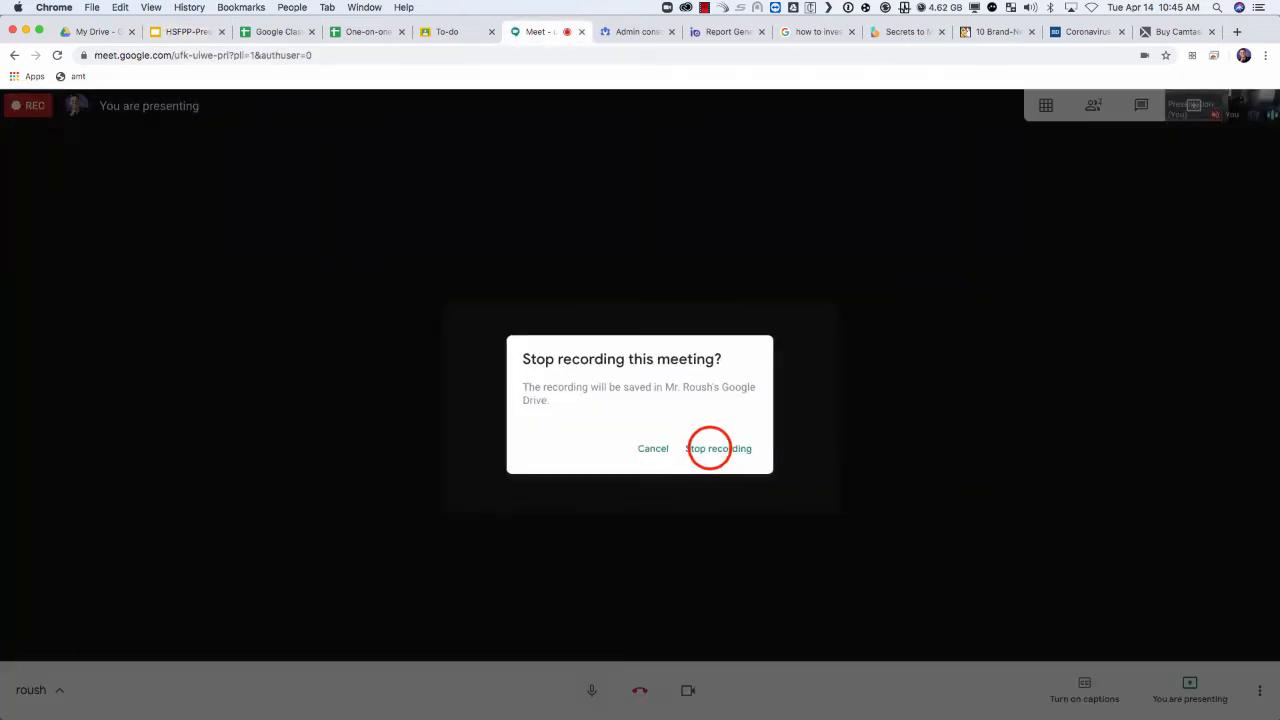
{"action": "left_click", "coordinate": [709, 448]}
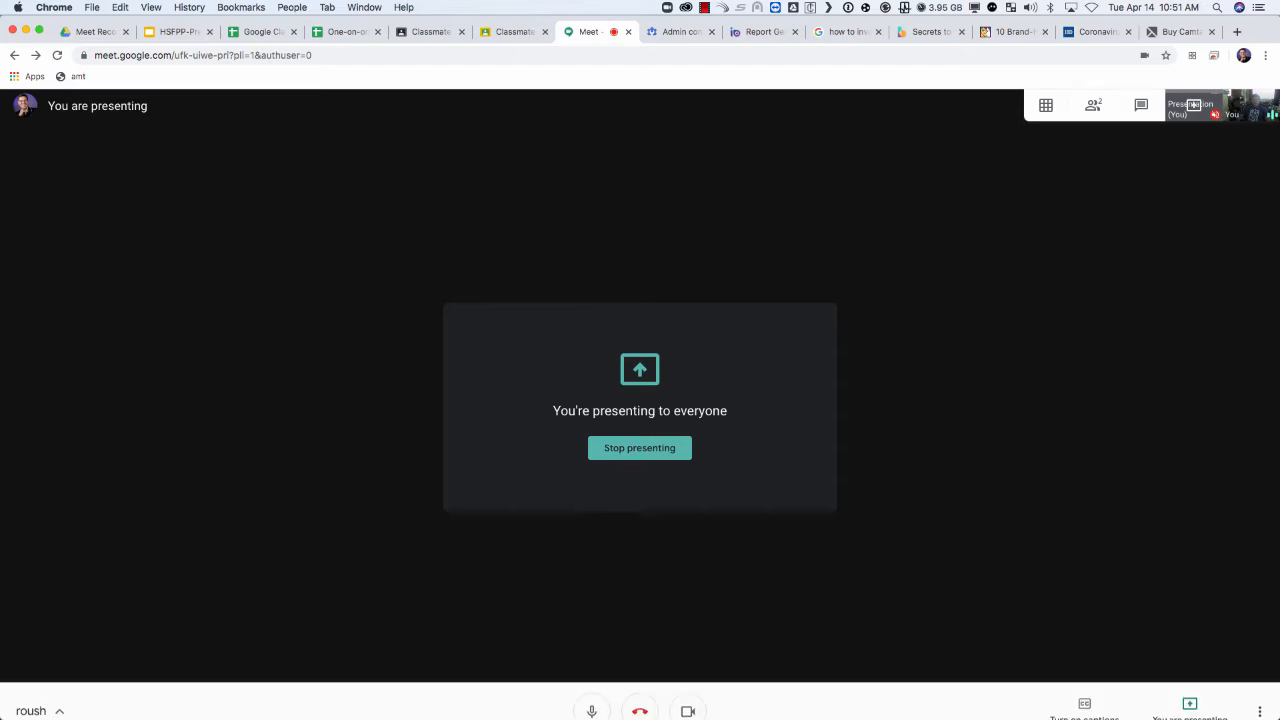
Check the recording notification e-mail in Mail and open the Meet Recordings folder from My Drive in Google Drive
{"action": "key", "text": "super+Tab"}
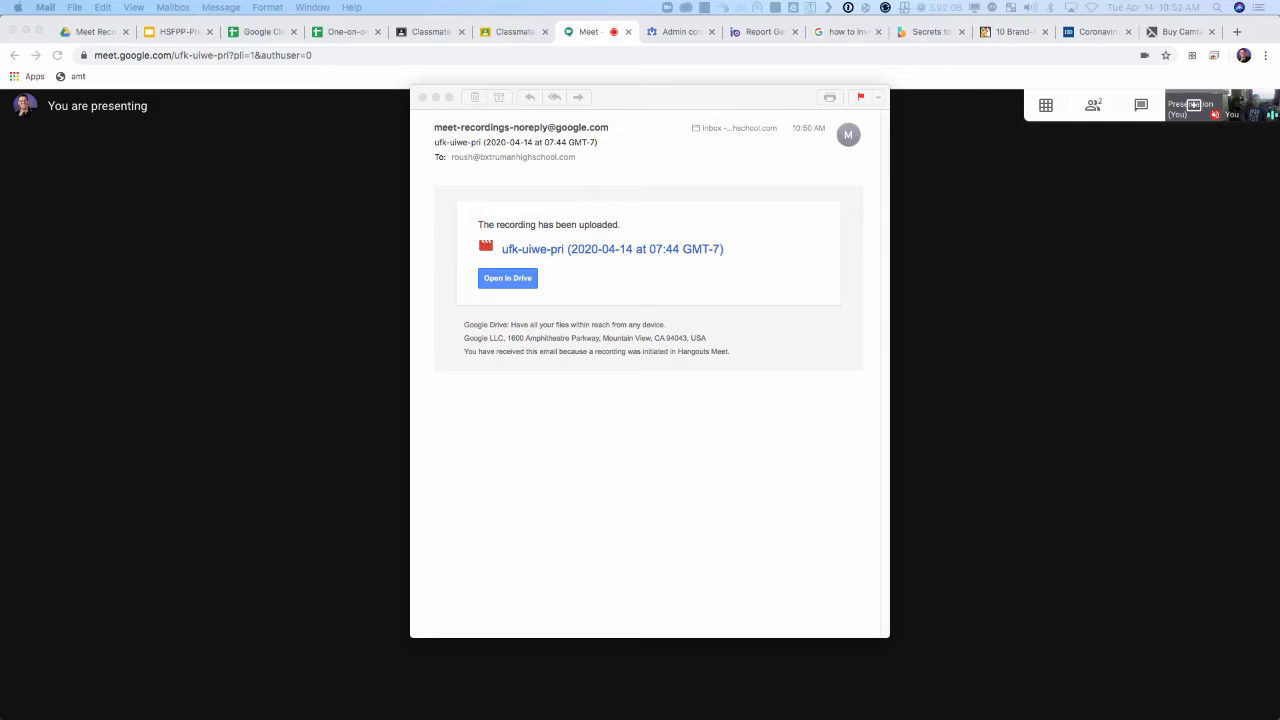
{"action": "left_click", "coordinate": [94, 31]}
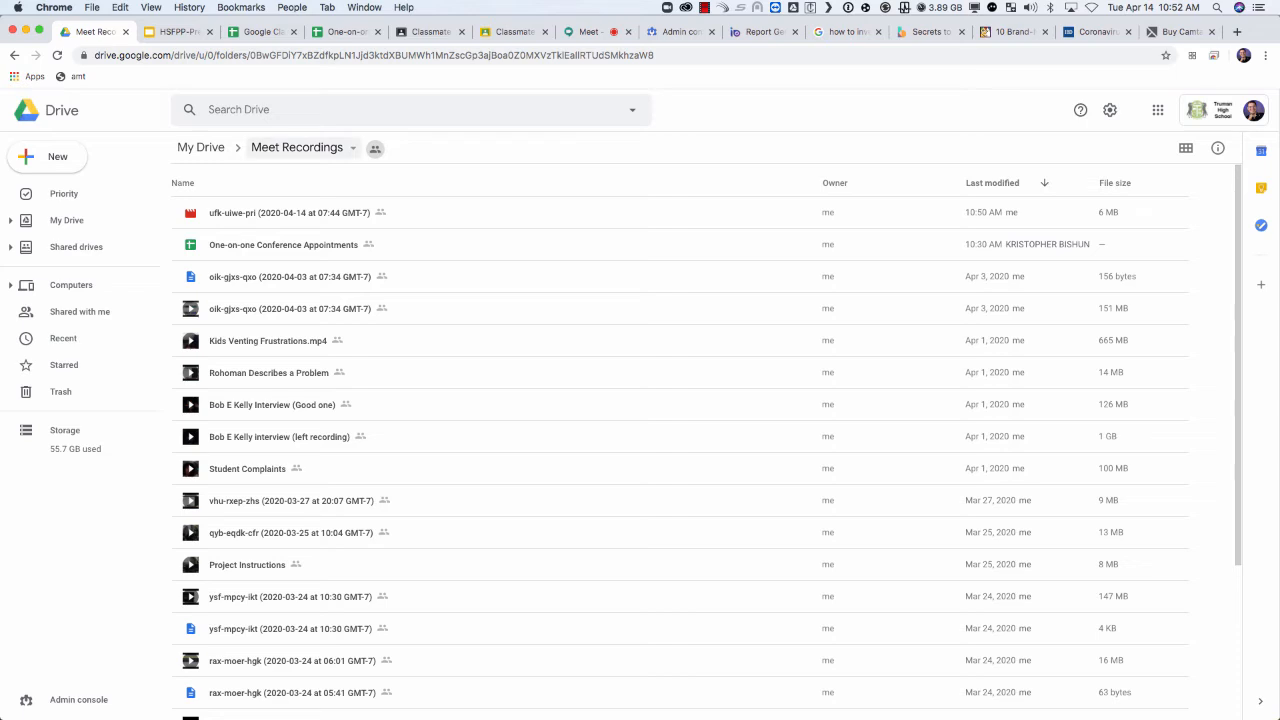
{"action": "left_click", "coordinate": [55, 111]}
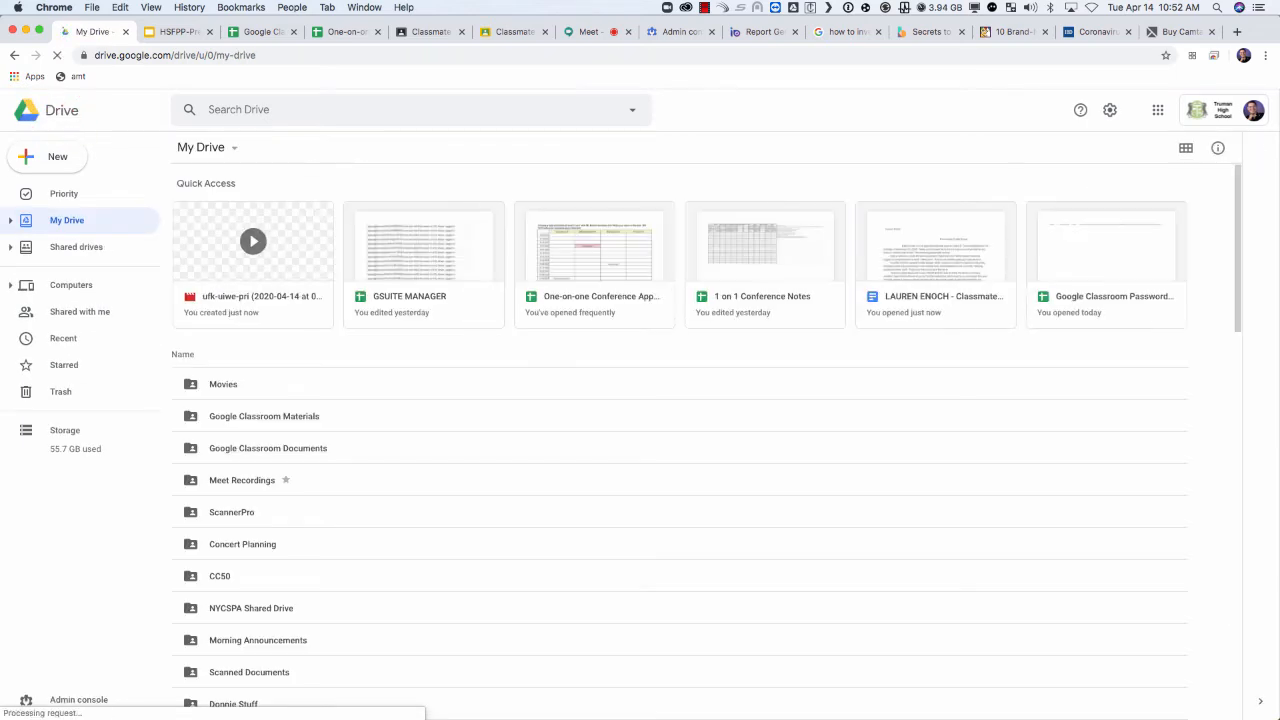
{"action": "double_click", "coordinate": [258, 467]}
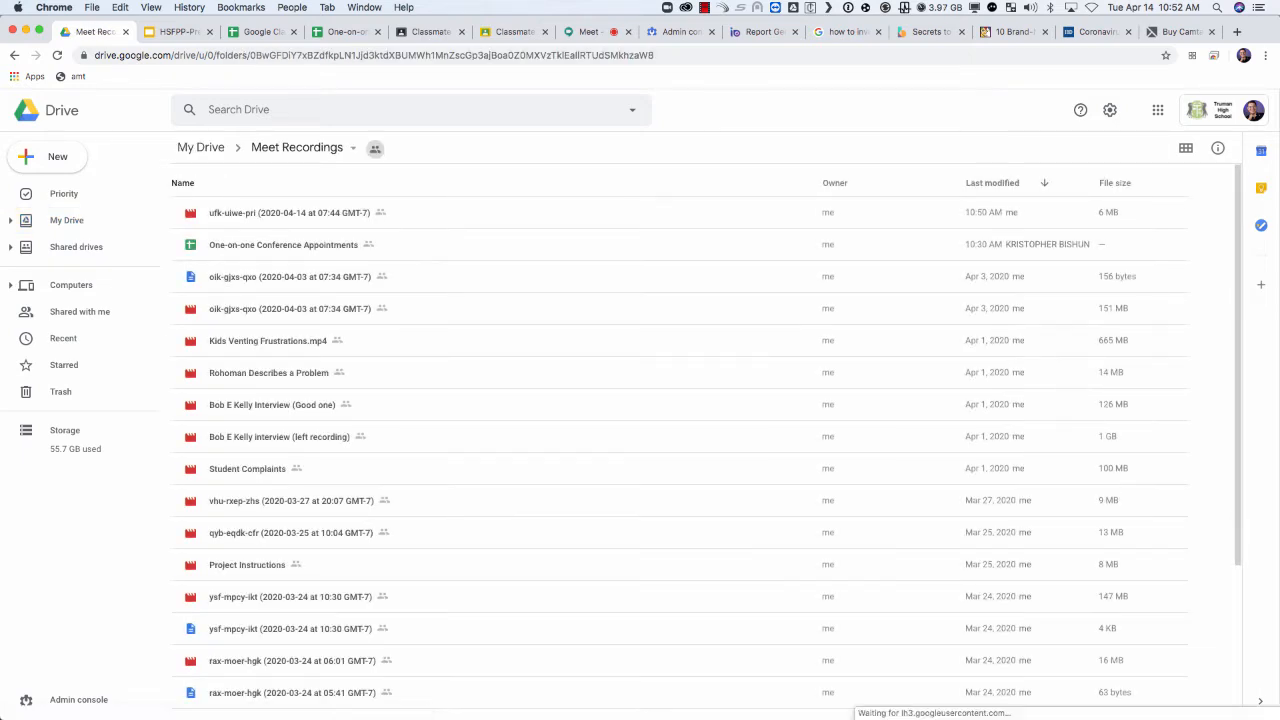
Play the ufk-uiwe-pri (2020-04-14 at 07:44 GMT-7) recording, skip ahead to the full-screen slideshow part and pause it
{"action": "left_click", "coordinate": [233, 211]}
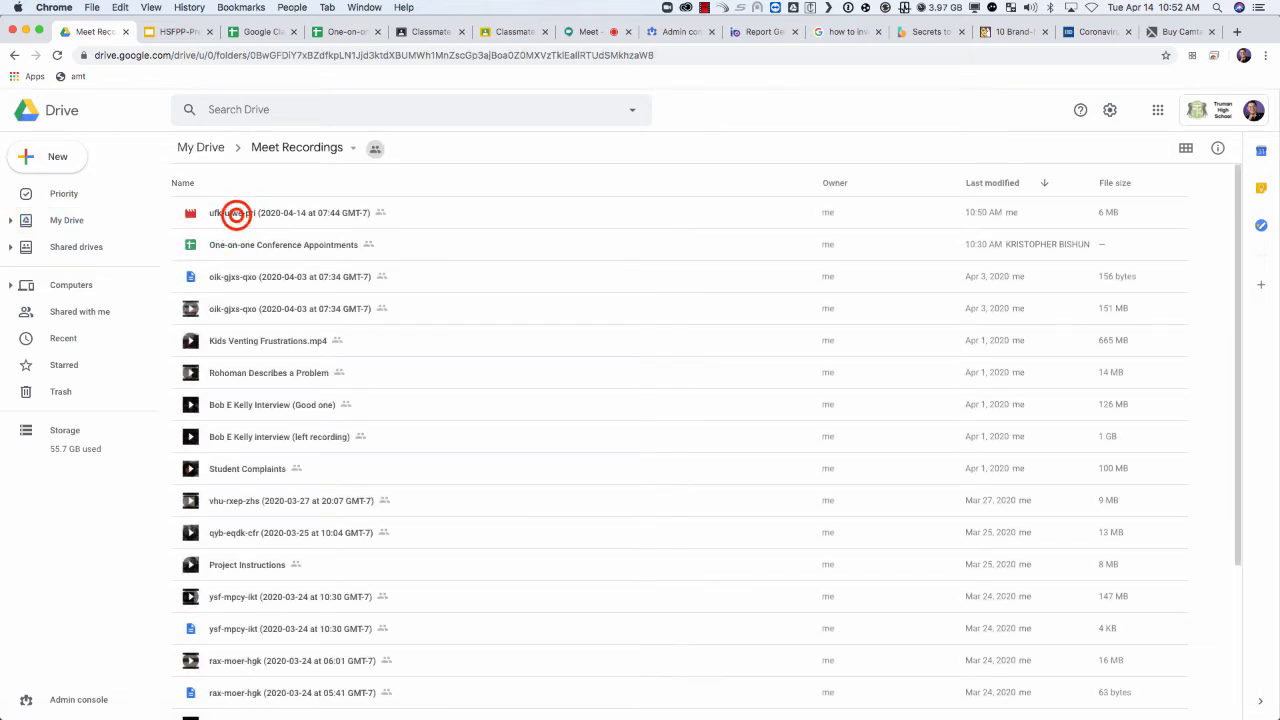
{"action": "double_click", "coordinate": [233, 211]}
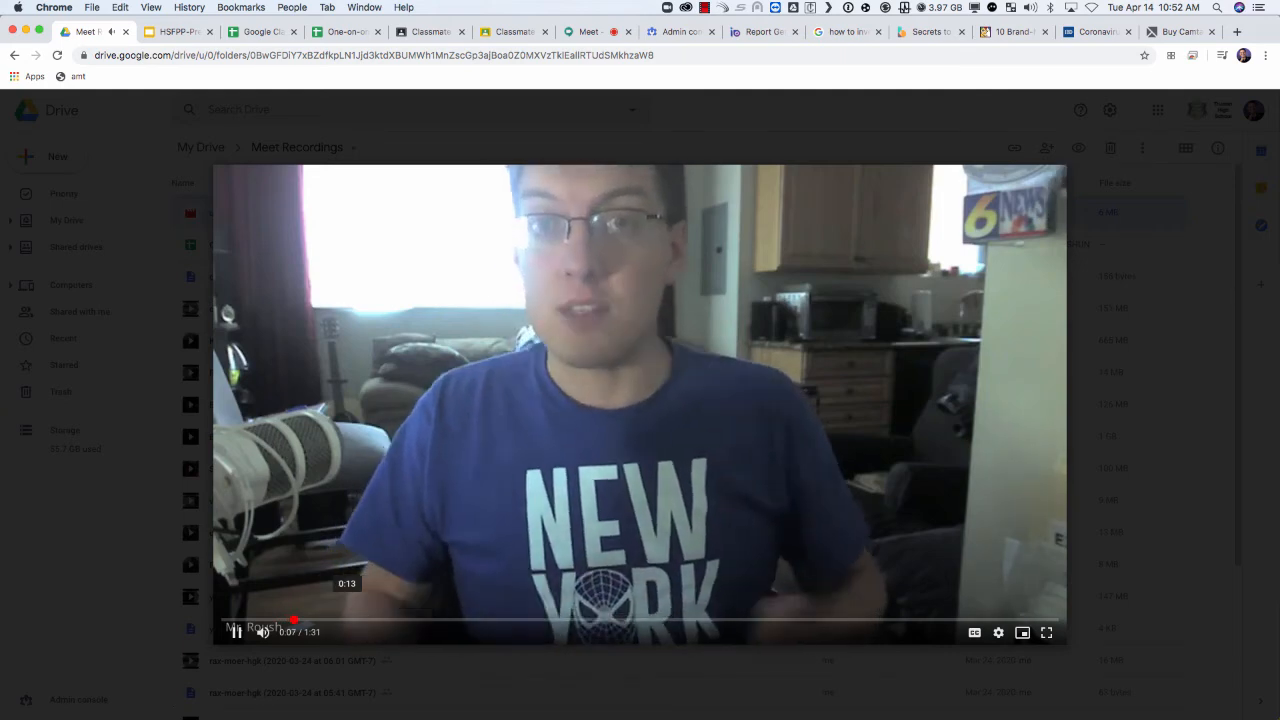
{"action": "left_click", "coordinate": [561, 619]}
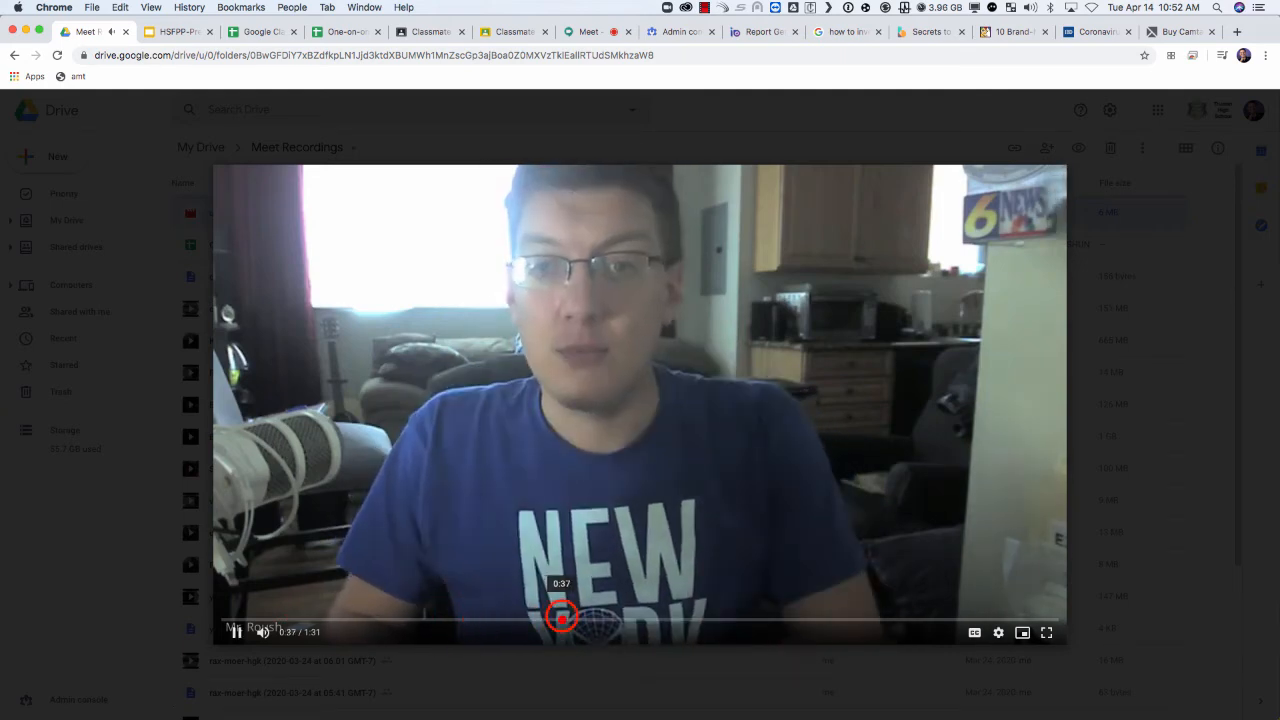
{"action": "left_click", "coordinate": [627, 619]}
{"action": "left_click", "coordinate": [680, 619]}
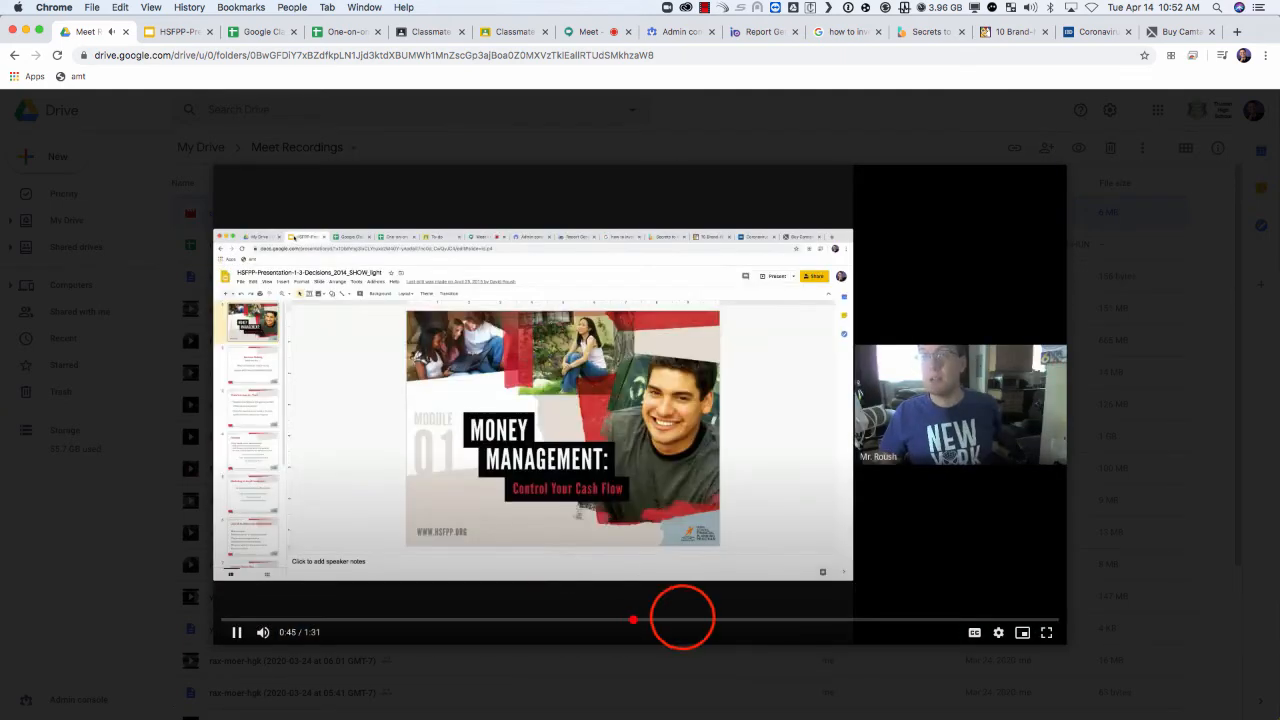
{"action": "left_click", "coordinate": [730, 619]}
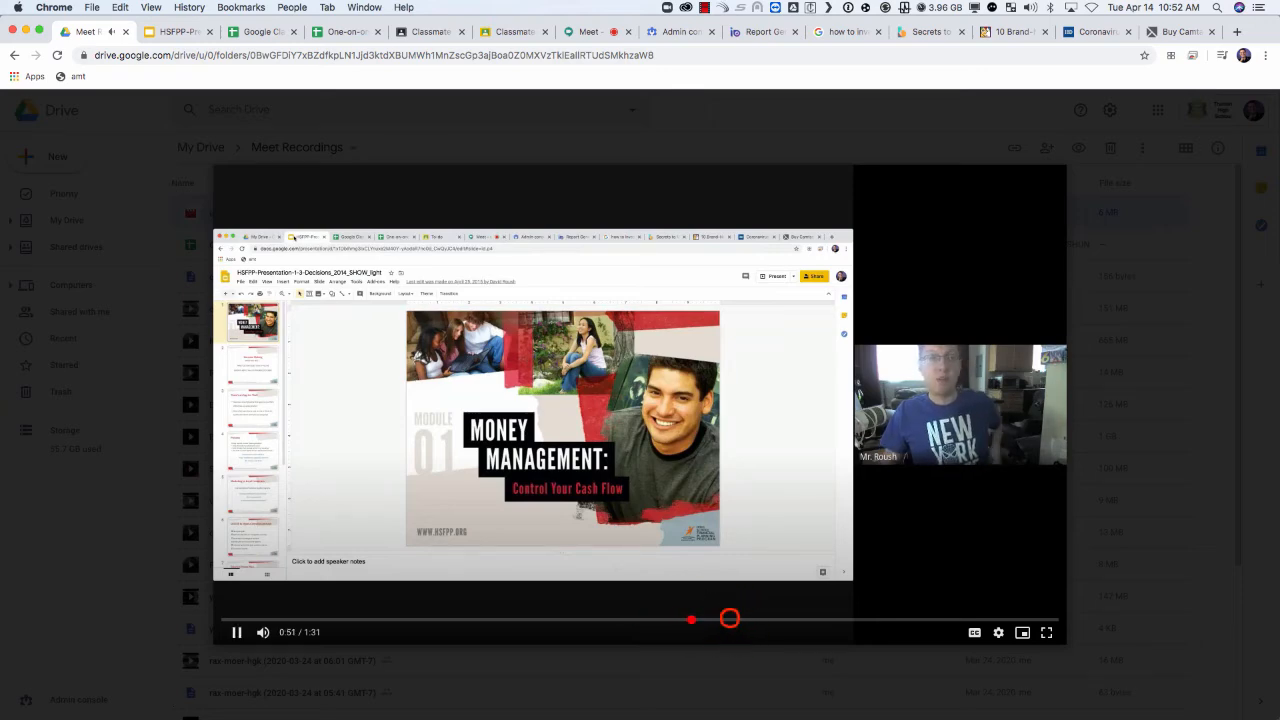
{"action": "left_click", "coordinate": [808, 617]}
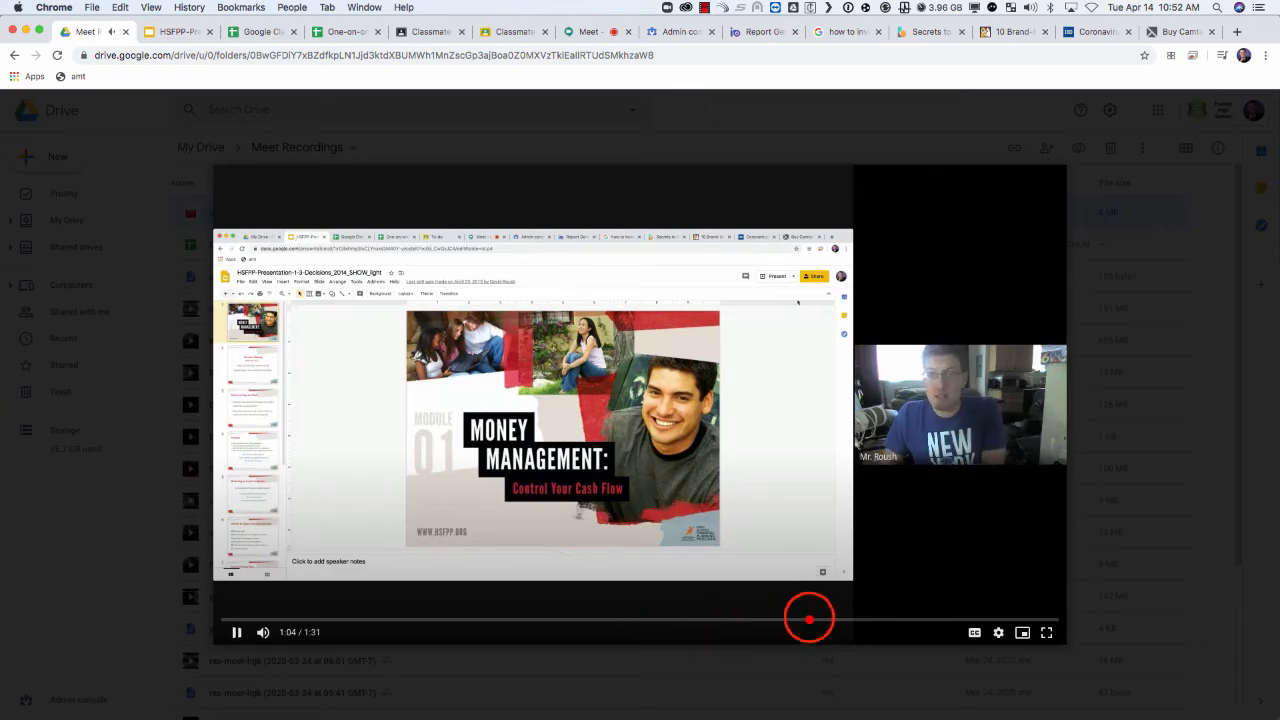
{"action": "left_click", "coordinate": [855, 619]}
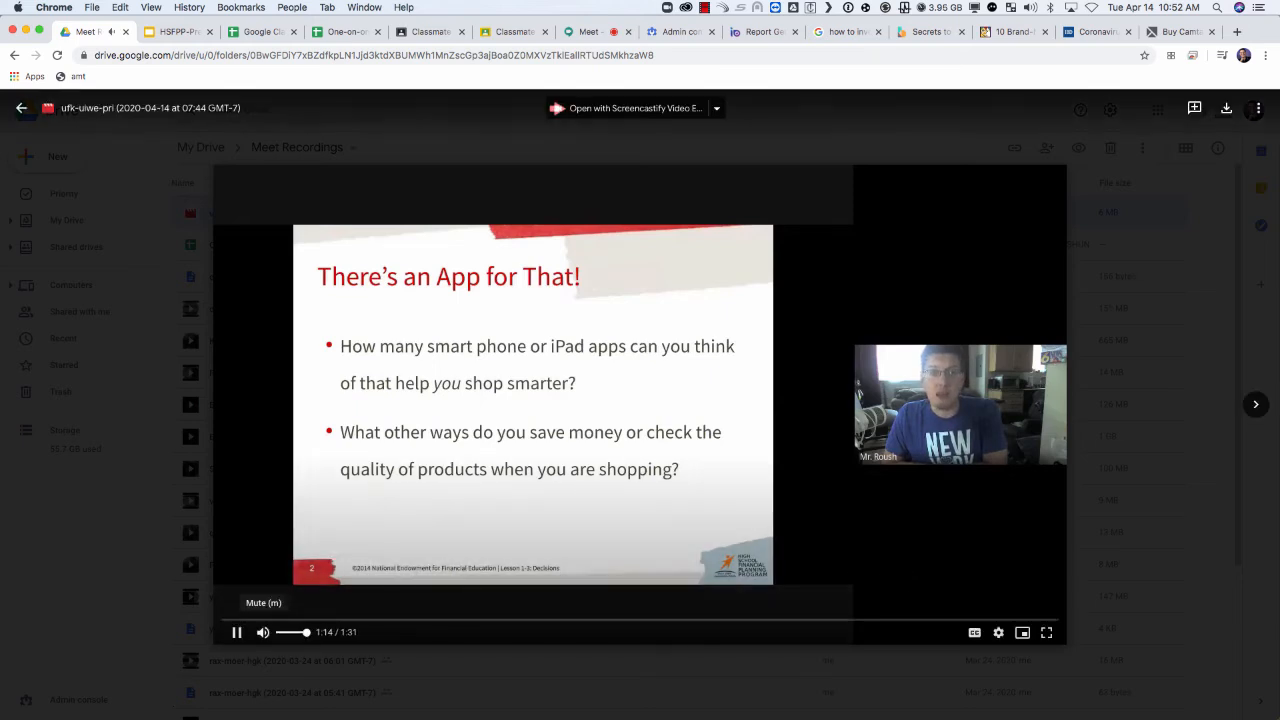
{"action": "left_click", "coordinate": [237, 632]}
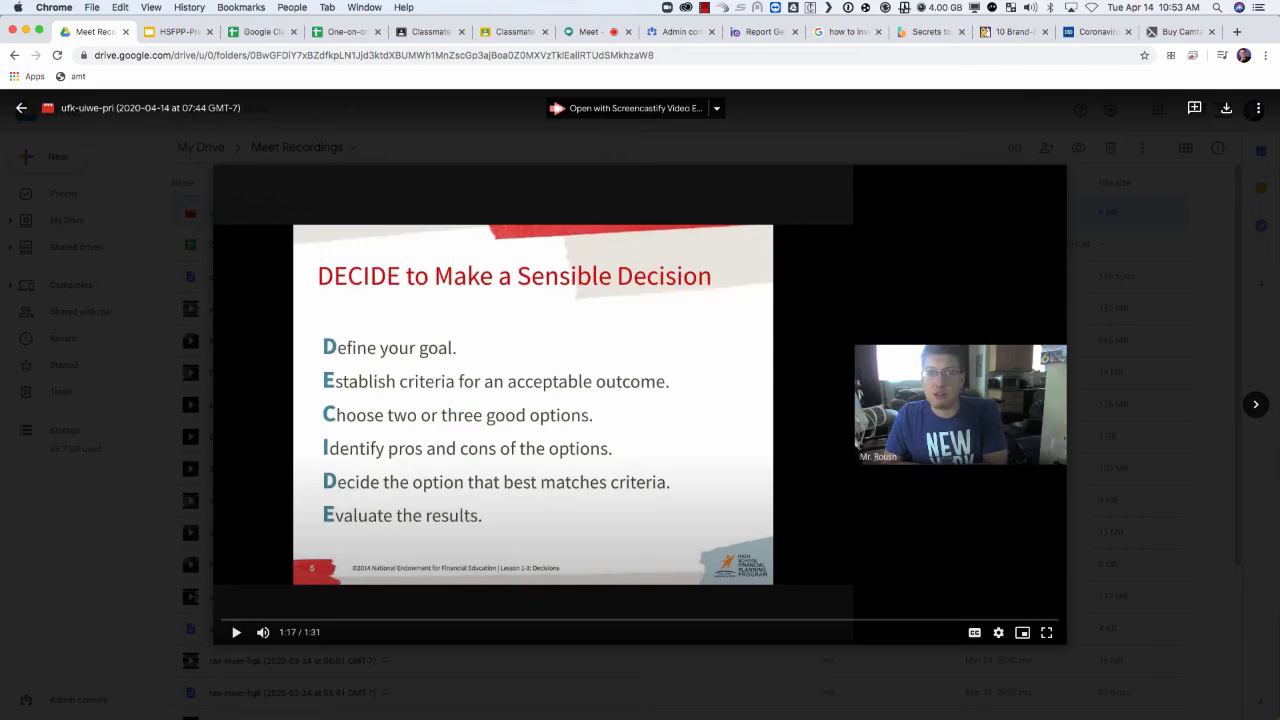
Close the video preview and rename the ufk-uiwe-pri (2020-04-14 at 07:44 GMT-7) recording to "How to Record a Google Meet Presentation"
{"action": "left_click", "coordinate": [1144, 200]}
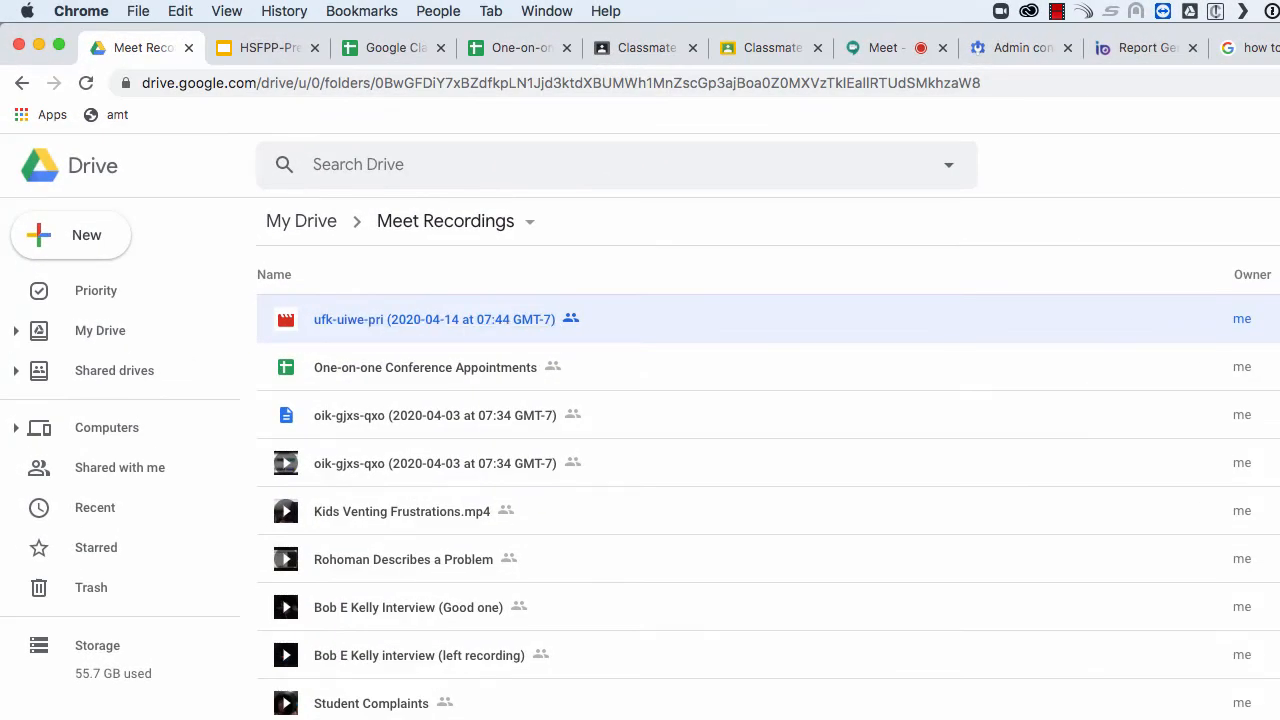
{"action": "right_click", "coordinate": [475, 323]}
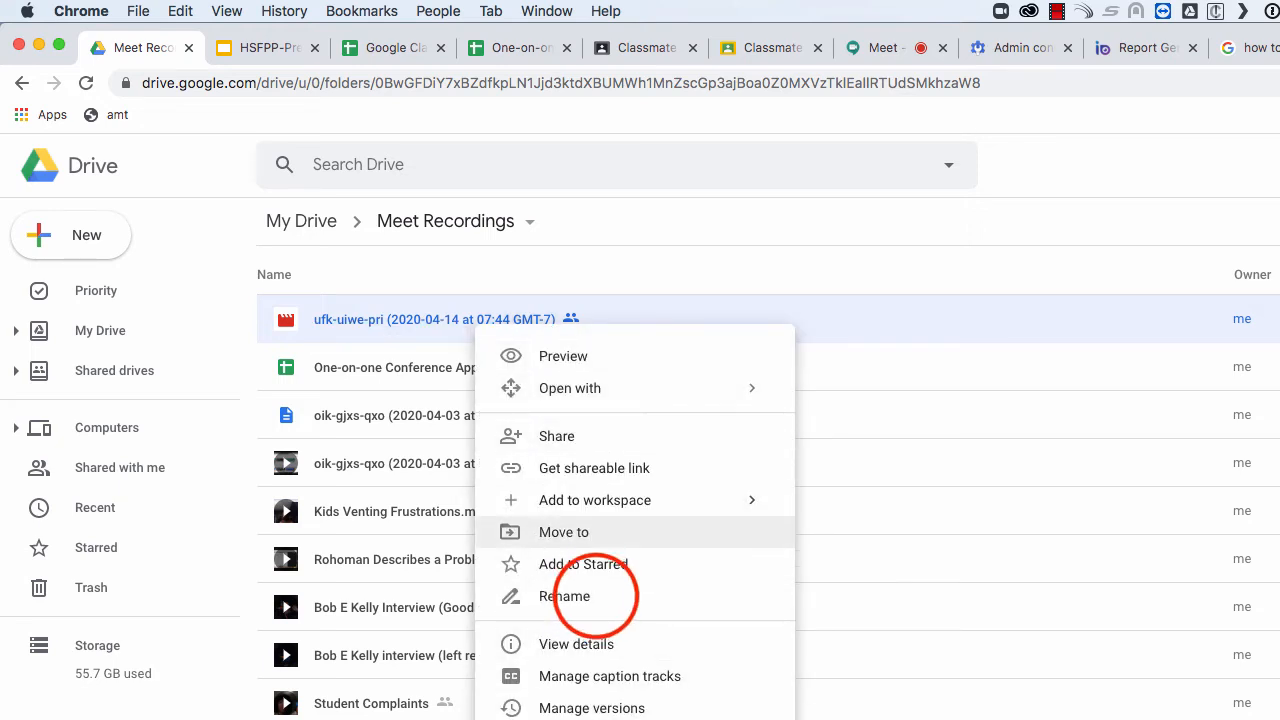
{"action": "left_click", "coordinate": [594, 596]}
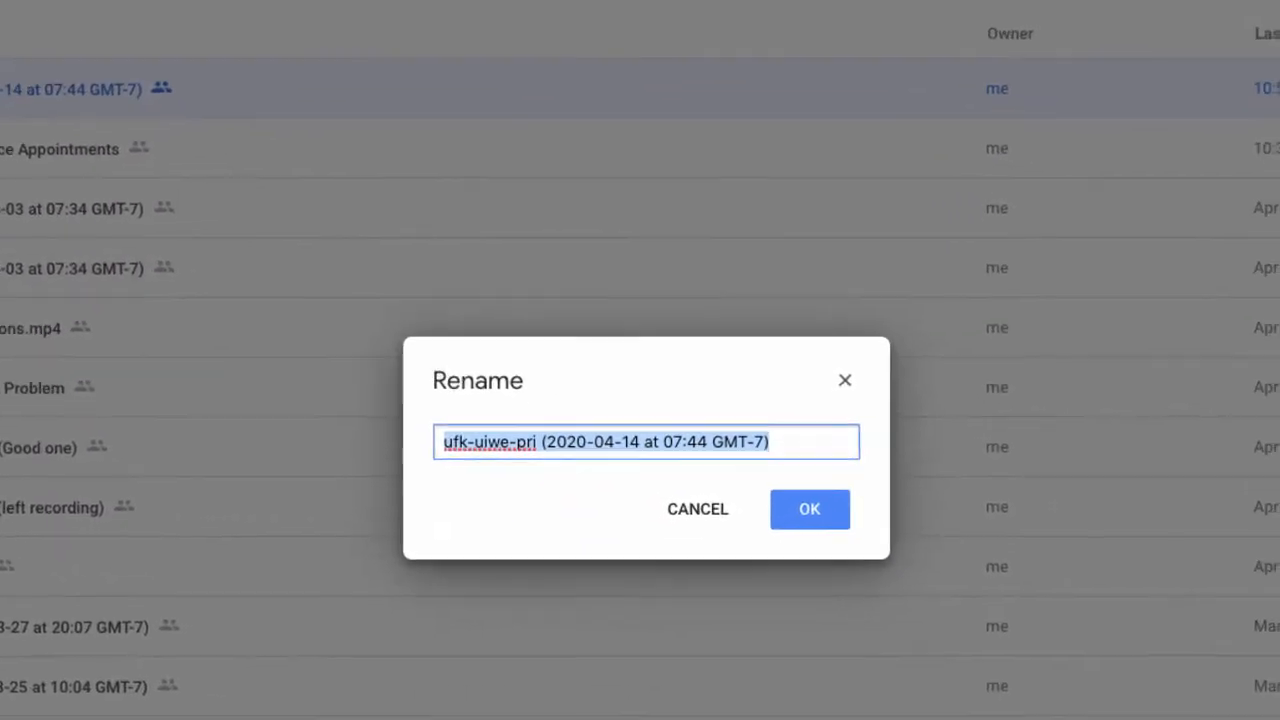
{"action": "type", "text": "How to Record "}
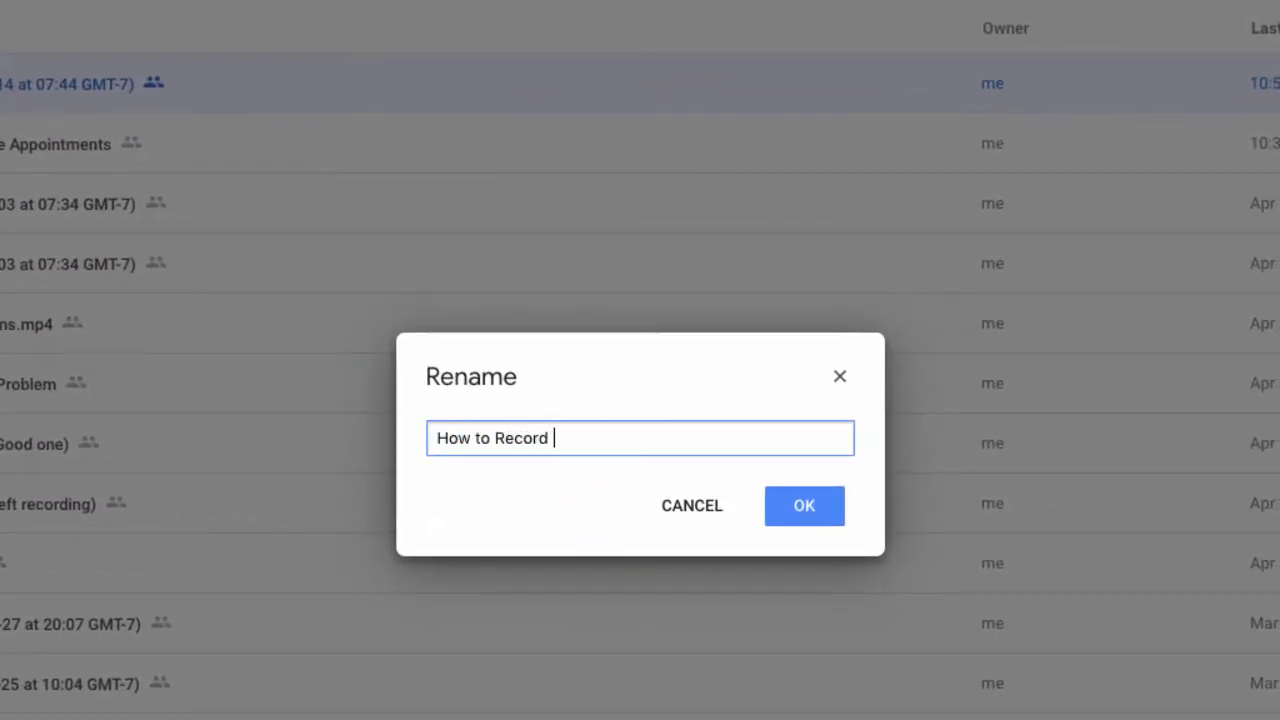
{"action": "type", "text": "a Google Meet"}
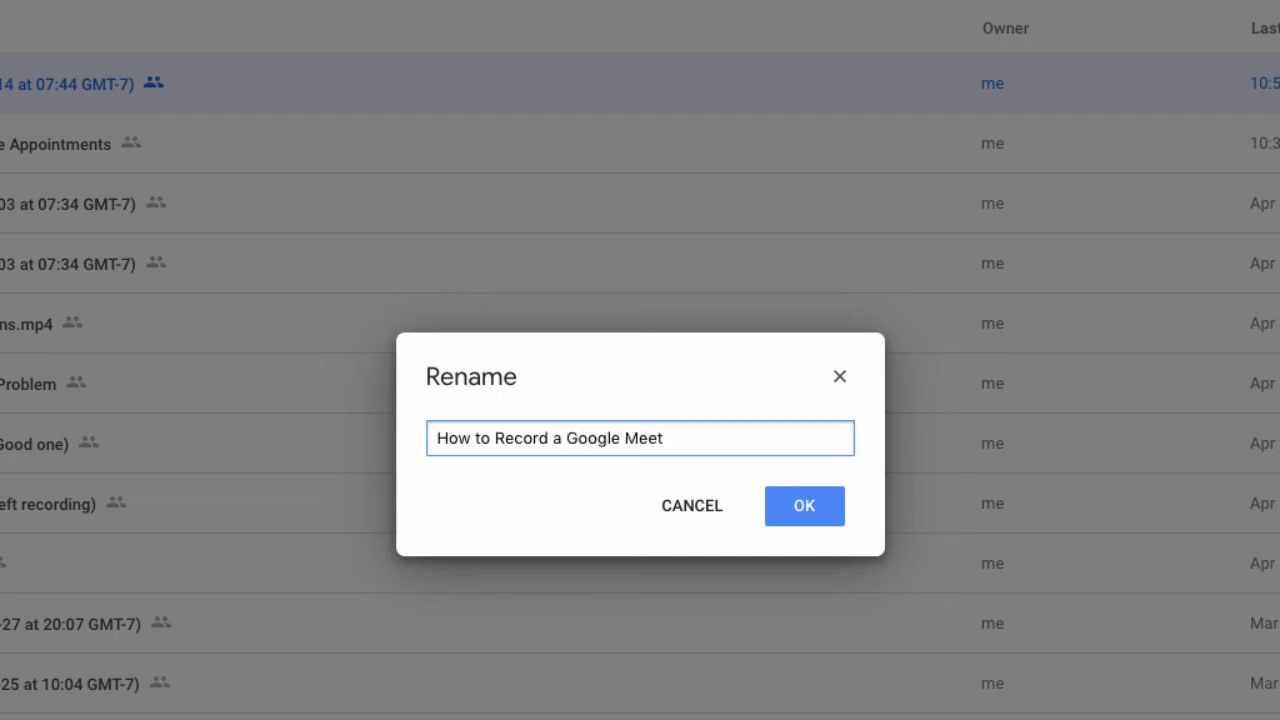
{"action": "type", "text": " Presentation"}
{"action": "key", "text": "Return"}
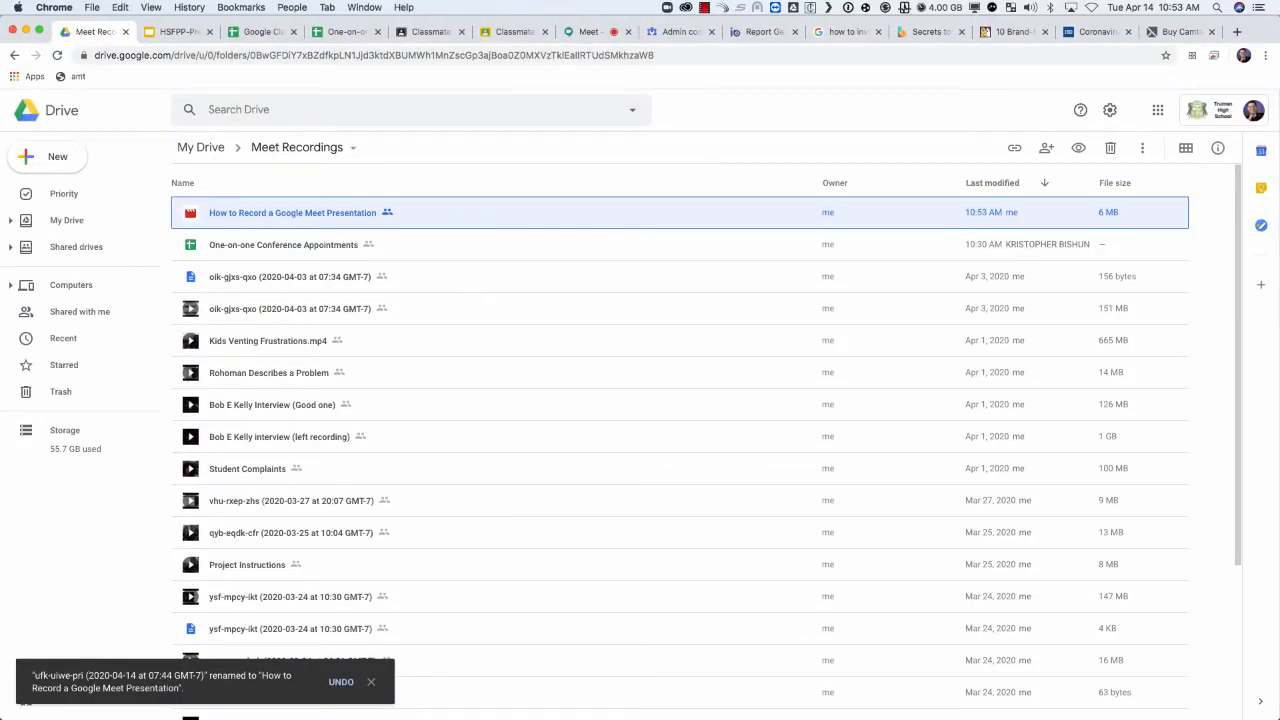
Rename the newest recording in the Meet Recordings folder to "Personal Finance Slideshow"
{"action": "right_click", "coordinate": [252, 212]}
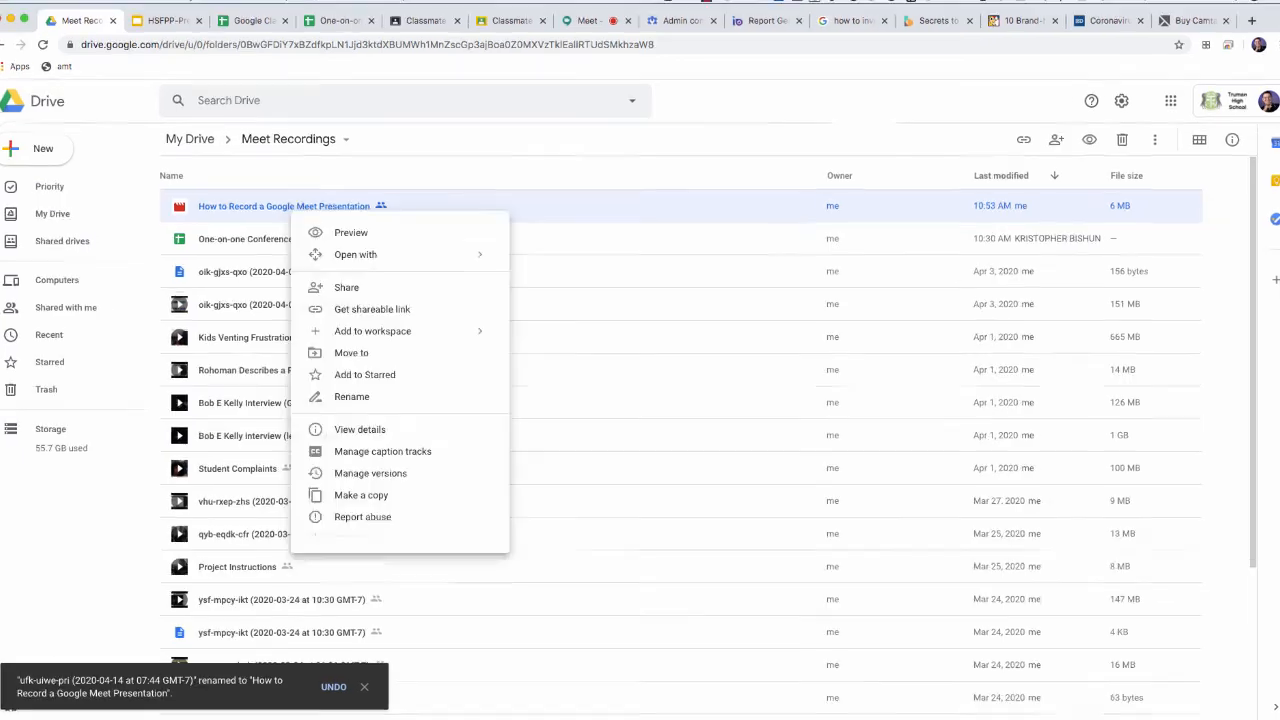
{"action": "left_click", "coordinate": [355, 392]}
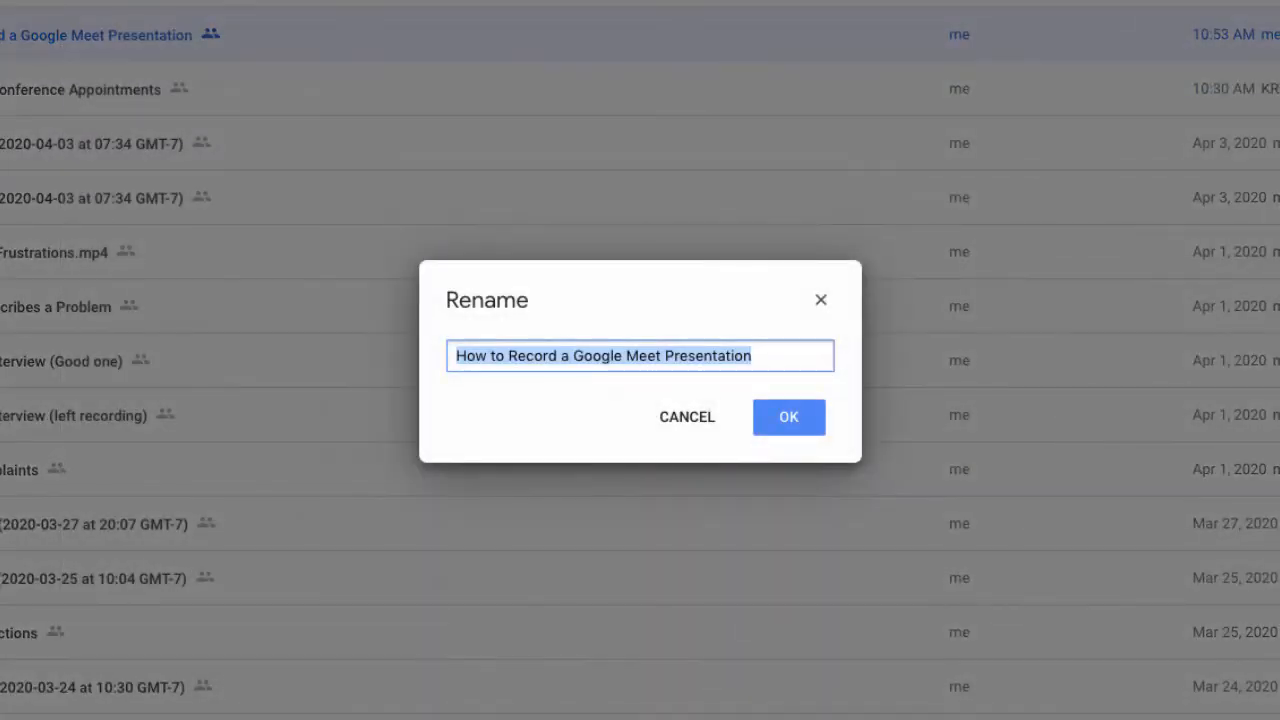
{"action": "key", "text": "Right"}
{"action": "key", "text": "ctrl+a"}
{"action": "type", "text": "Persona"}
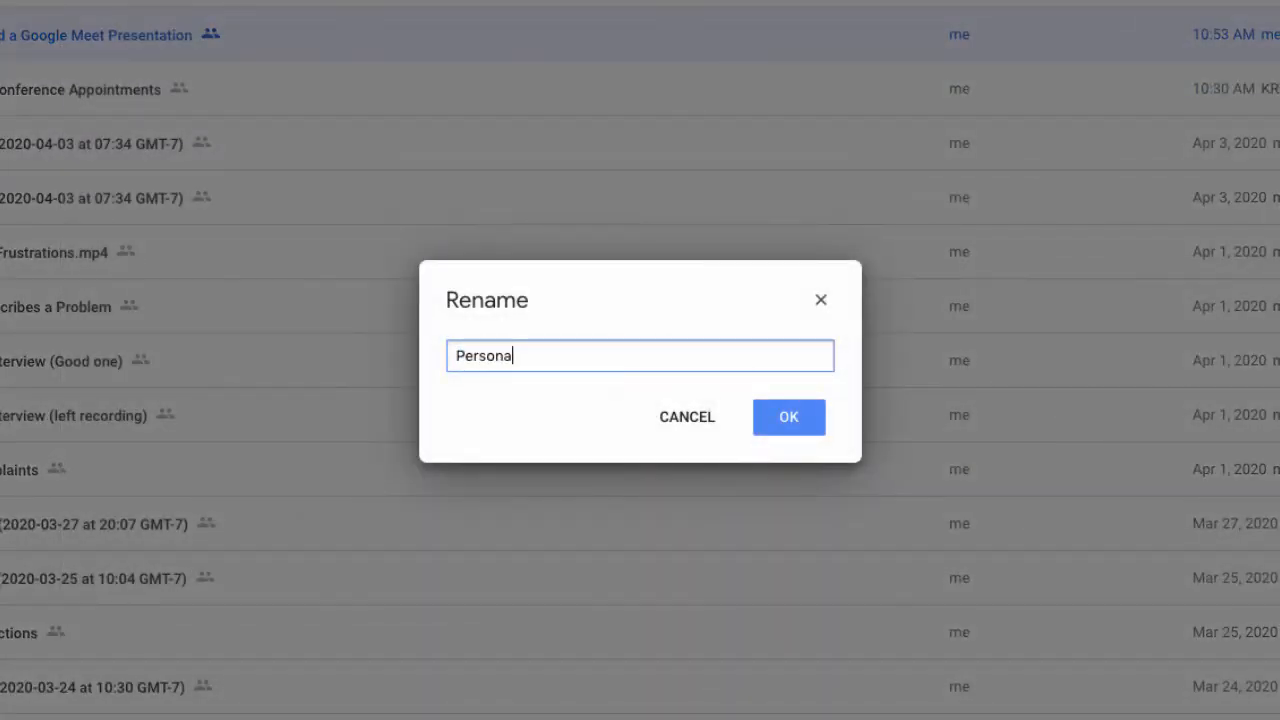
{"action": "type", "text": "l Finance Slideshow"}
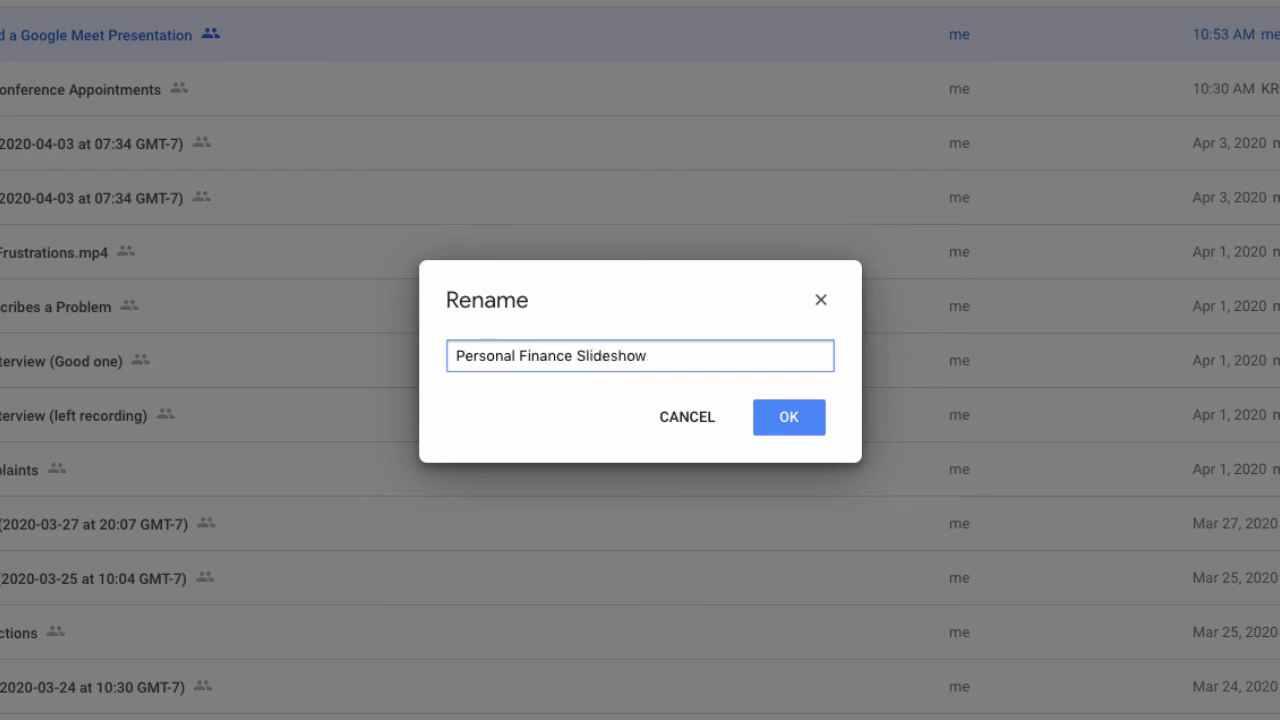
{"action": "left_click", "coordinate": [792, 420]}
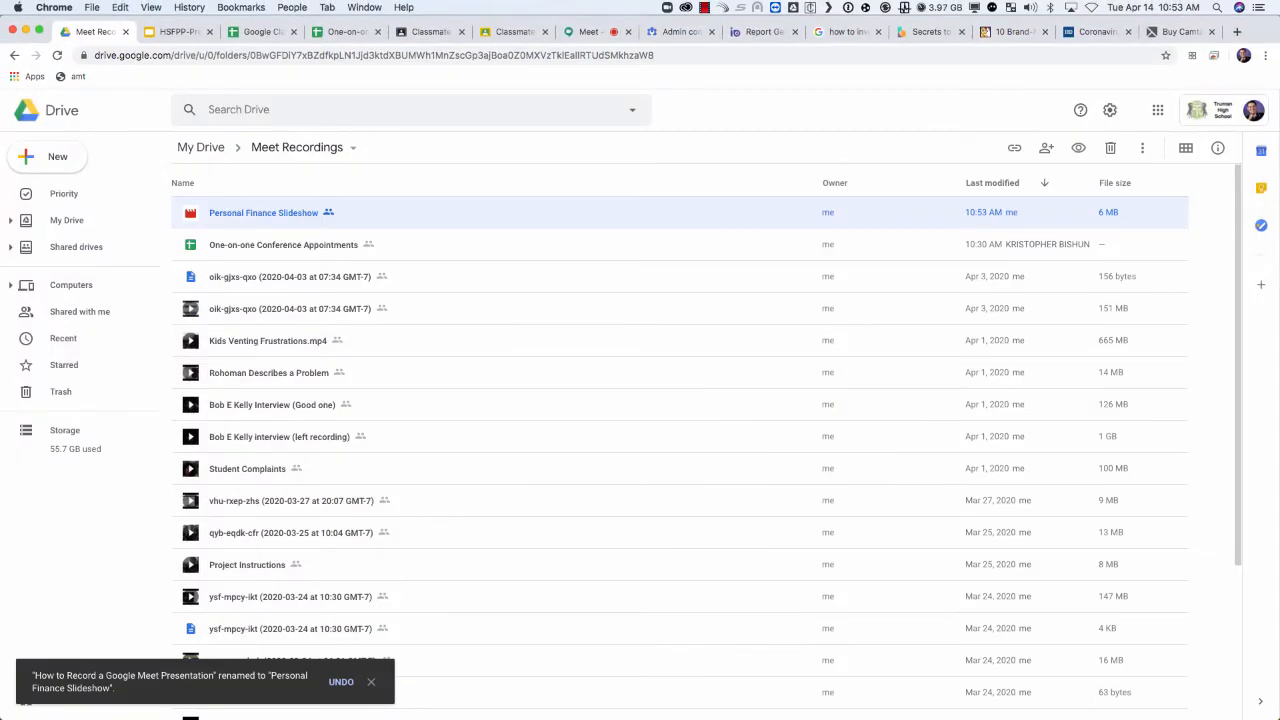
Switch to Google Classroom, open the Freshmen Media class's classwork and start a new assignment
{"action": "left_click", "coordinate": [420, 31]}
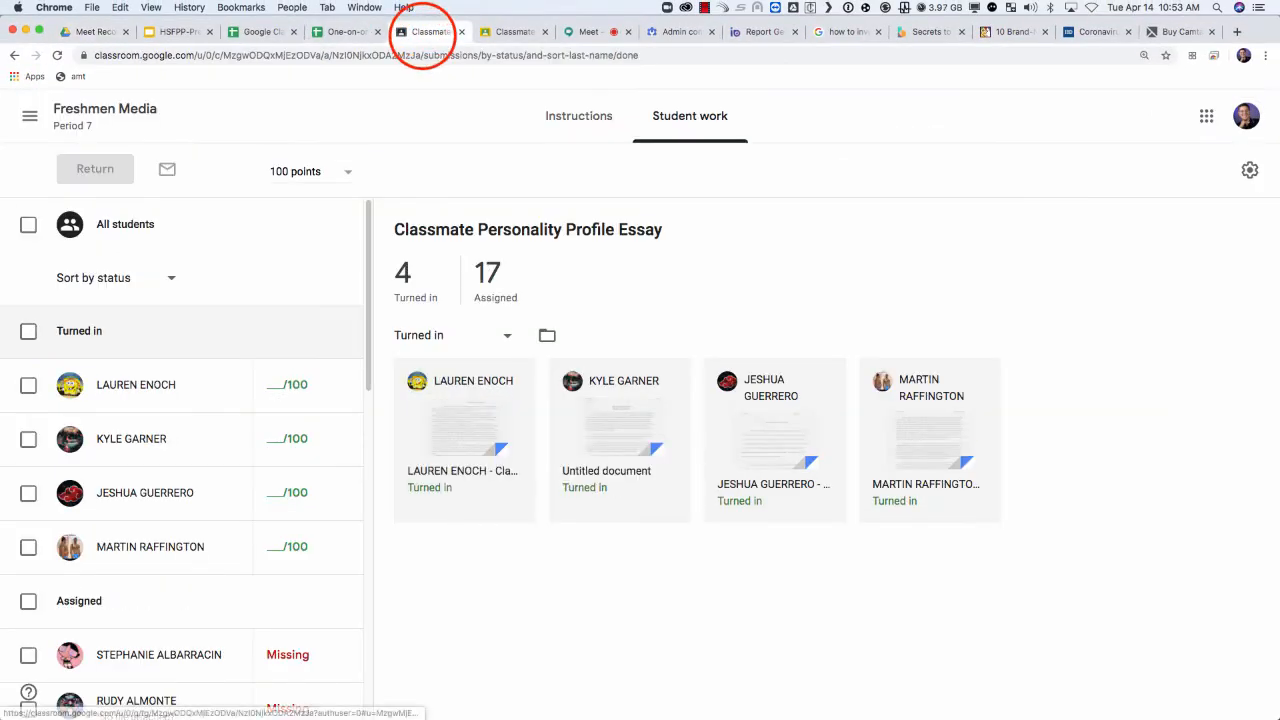
{"action": "left_click", "coordinate": [66, 110]}
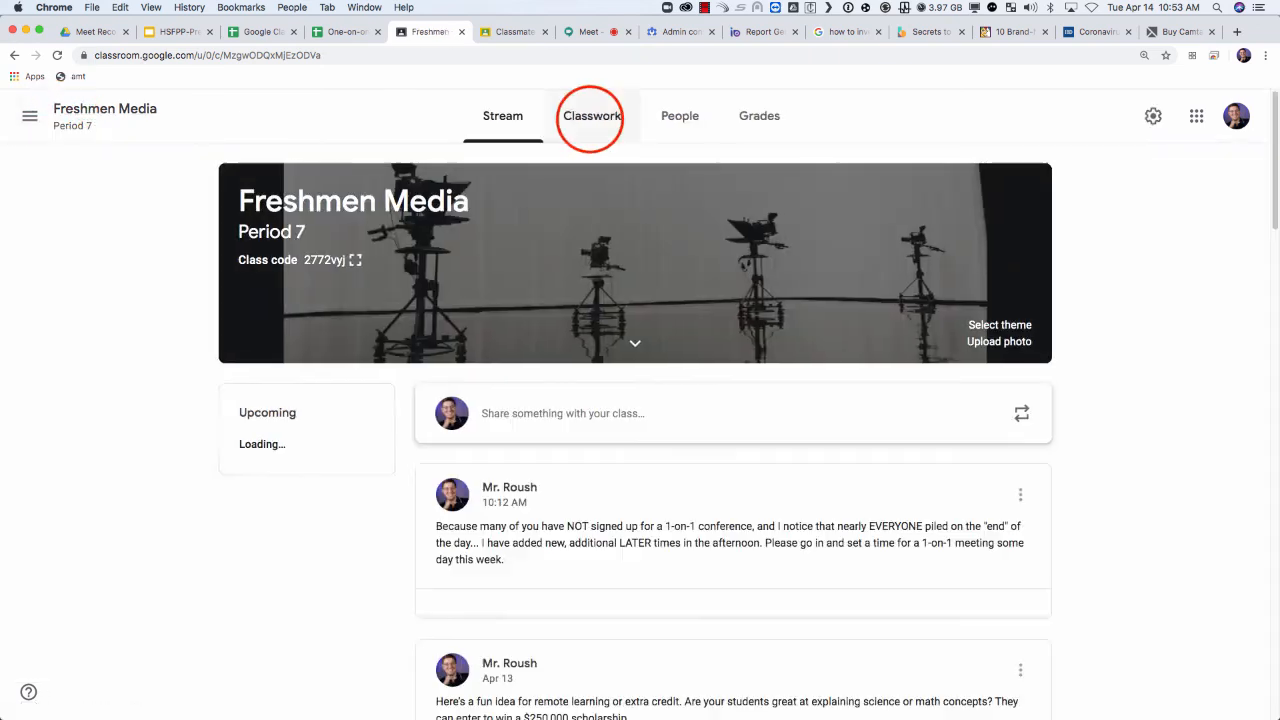
{"action": "left_click", "coordinate": [591, 116]}
{"action": "left_click", "coordinate": [385, 172]}
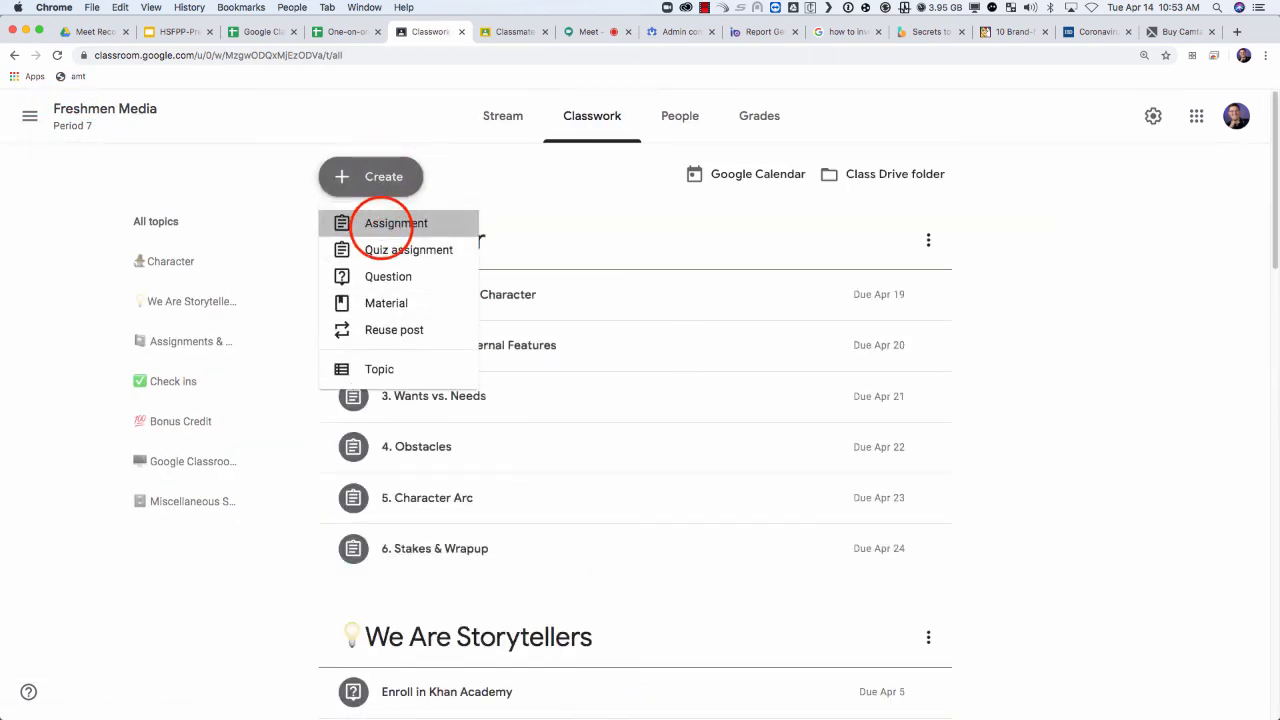
{"action": "left_click", "coordinate": [355, 223]}
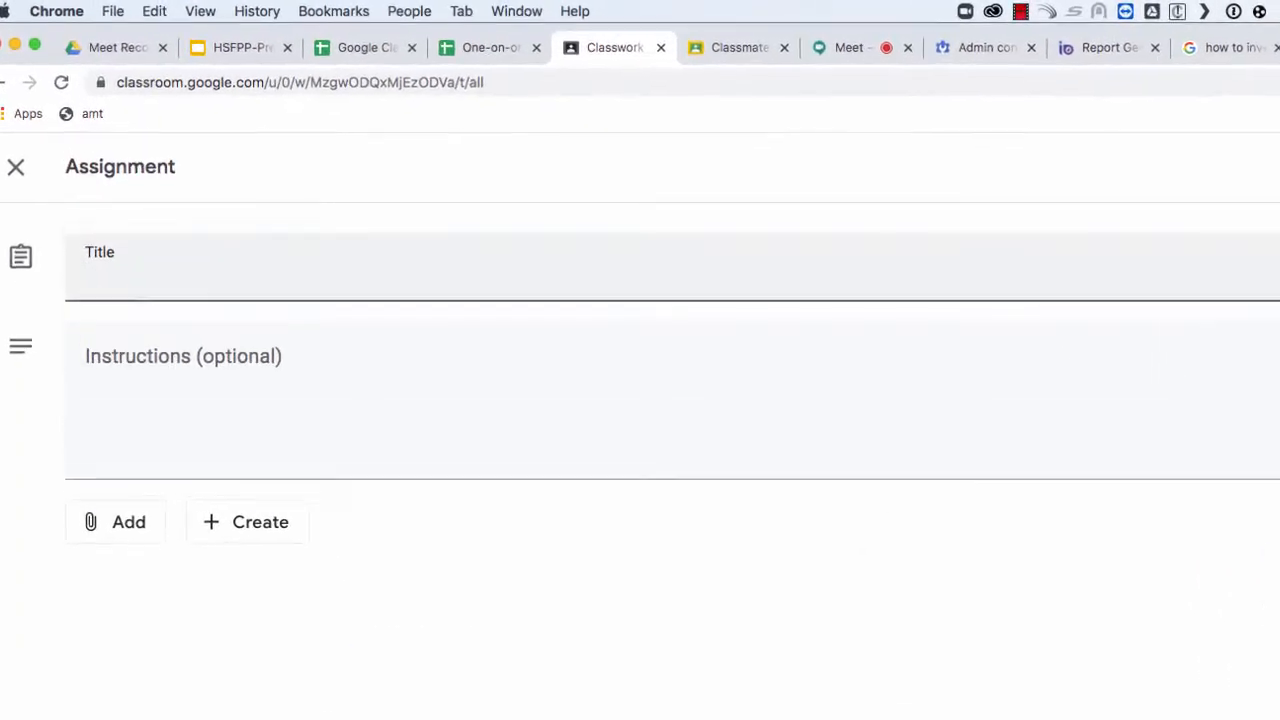
Title the assignment "Personal FInance Slideshow" and enter the instructions "Watch this presentaiton"
{"action": "type", "text": "Pers"}
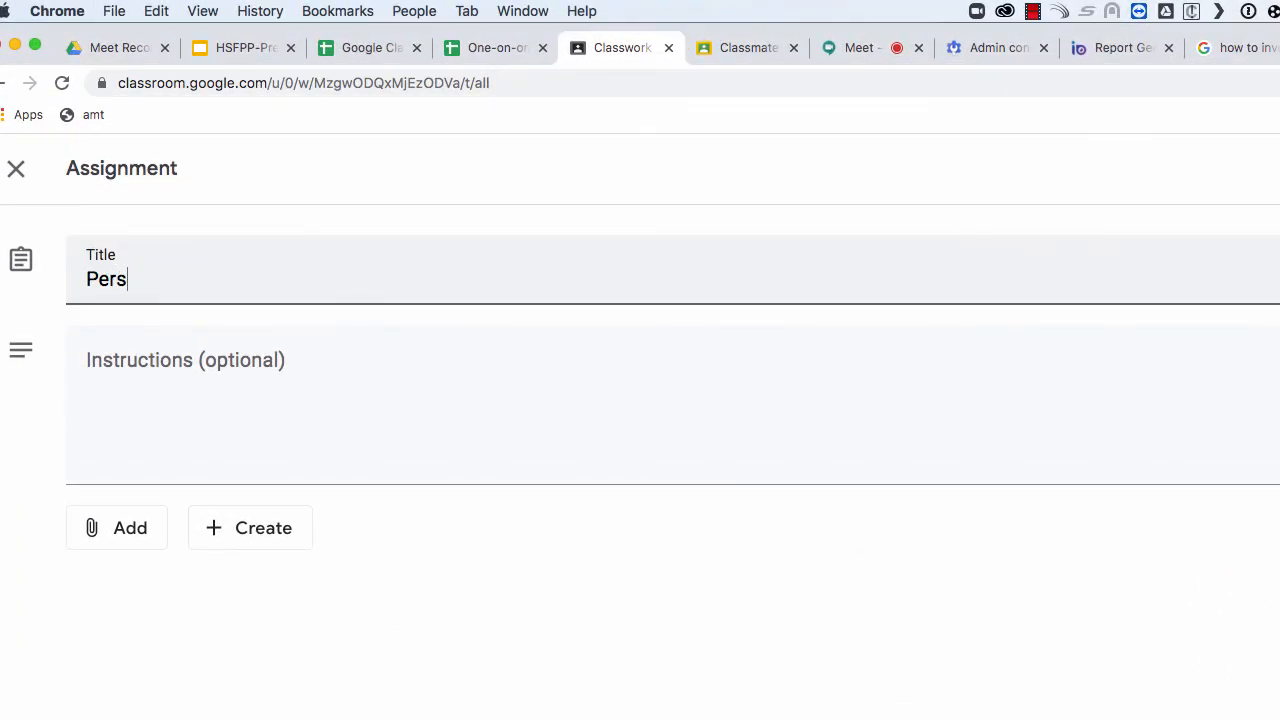
{"action": "type", "text": "onal FInance Slideshow"}
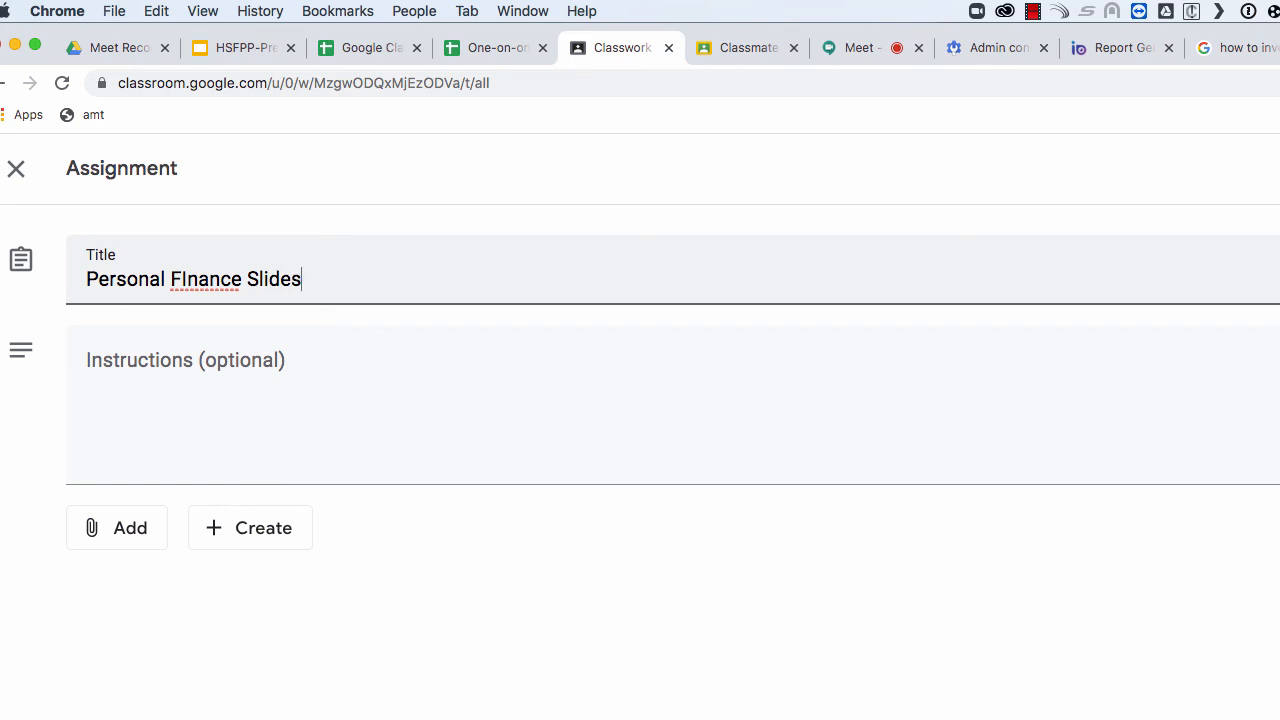
{"action": "key", "text": "Tab"}
{"action": "type", "text": "Watch this presentaiton"}
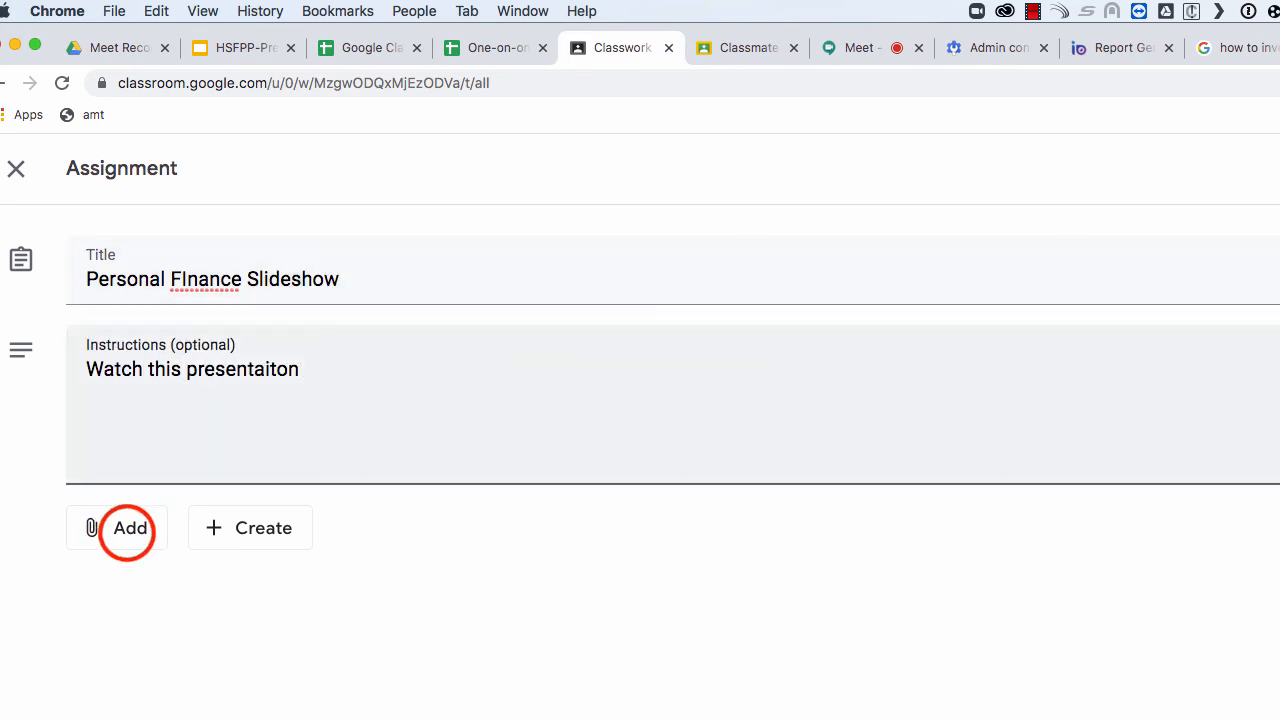
Attach the Personal Finance Slideshow video from Google Drive to the assignment
{"action": "left_click", "coordinate": [126, 528]}
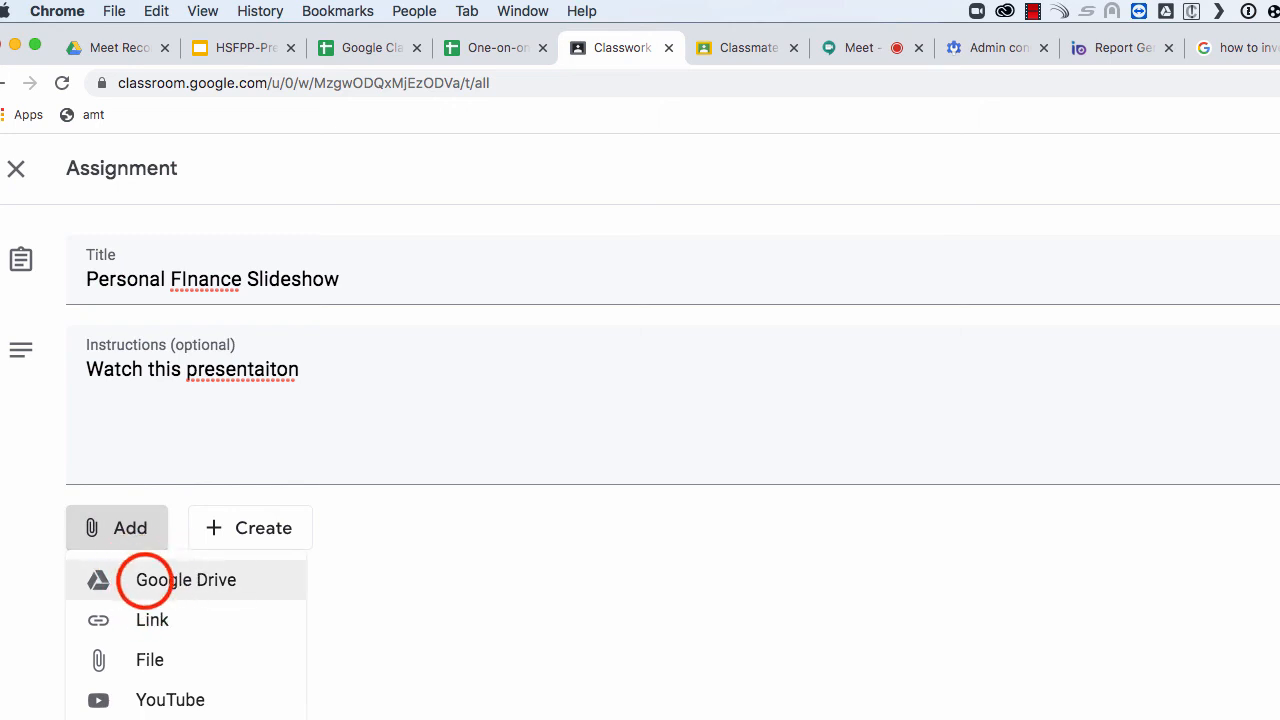
{"action": "left_click", "coordinate": [145, 580]}
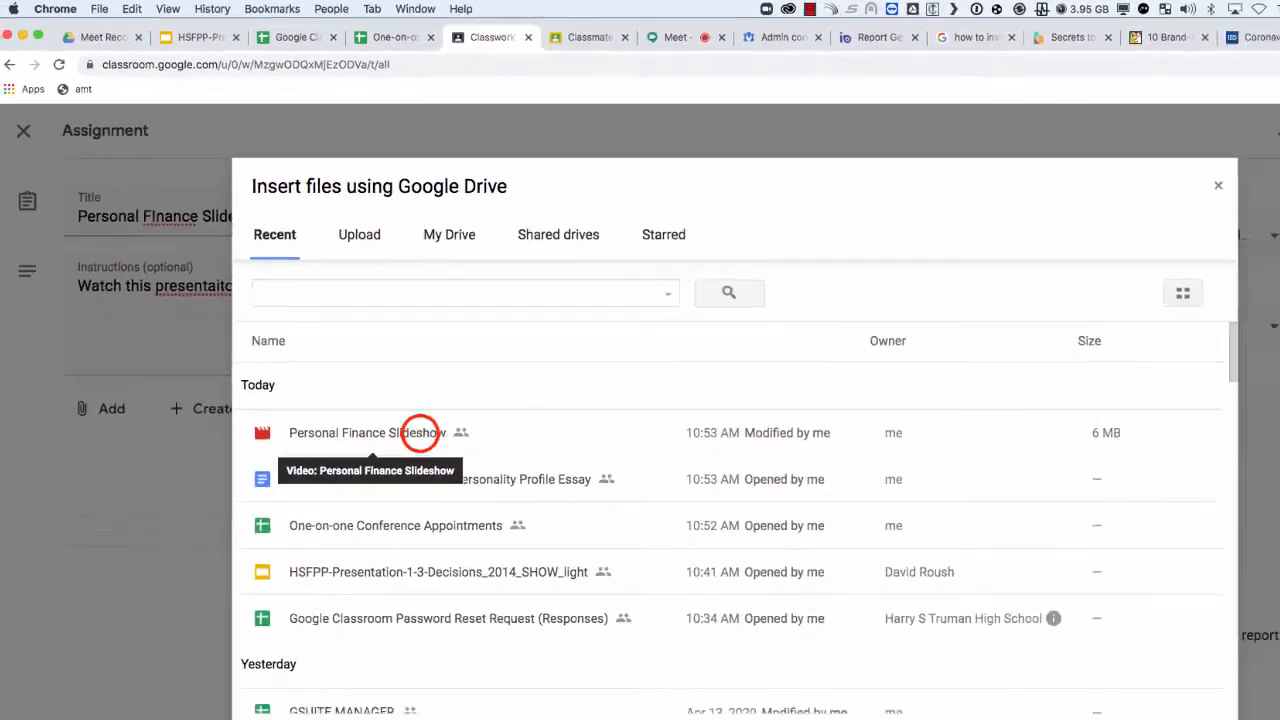
{"action": "left_click", "coordinate": [420, 432]}
{"action": "left_click", "coordinate": [251, 643]}
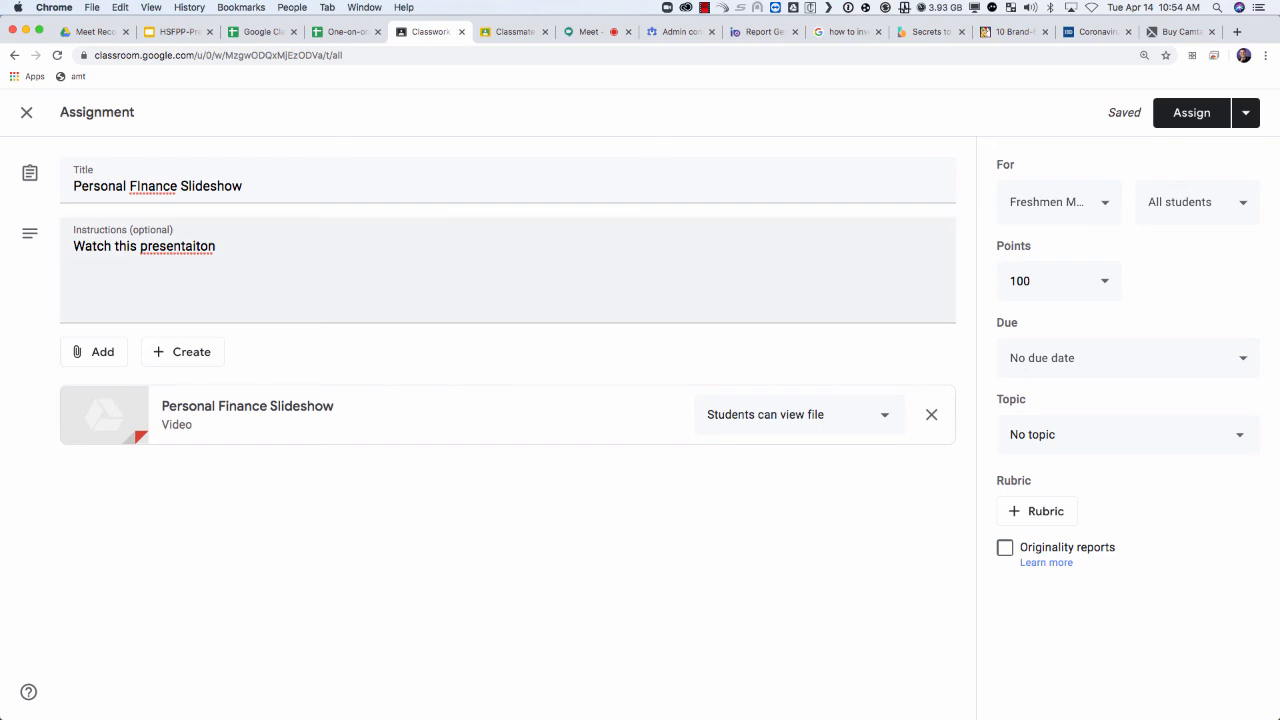
{"action": "left_click", "coordinate": [704, 8]}
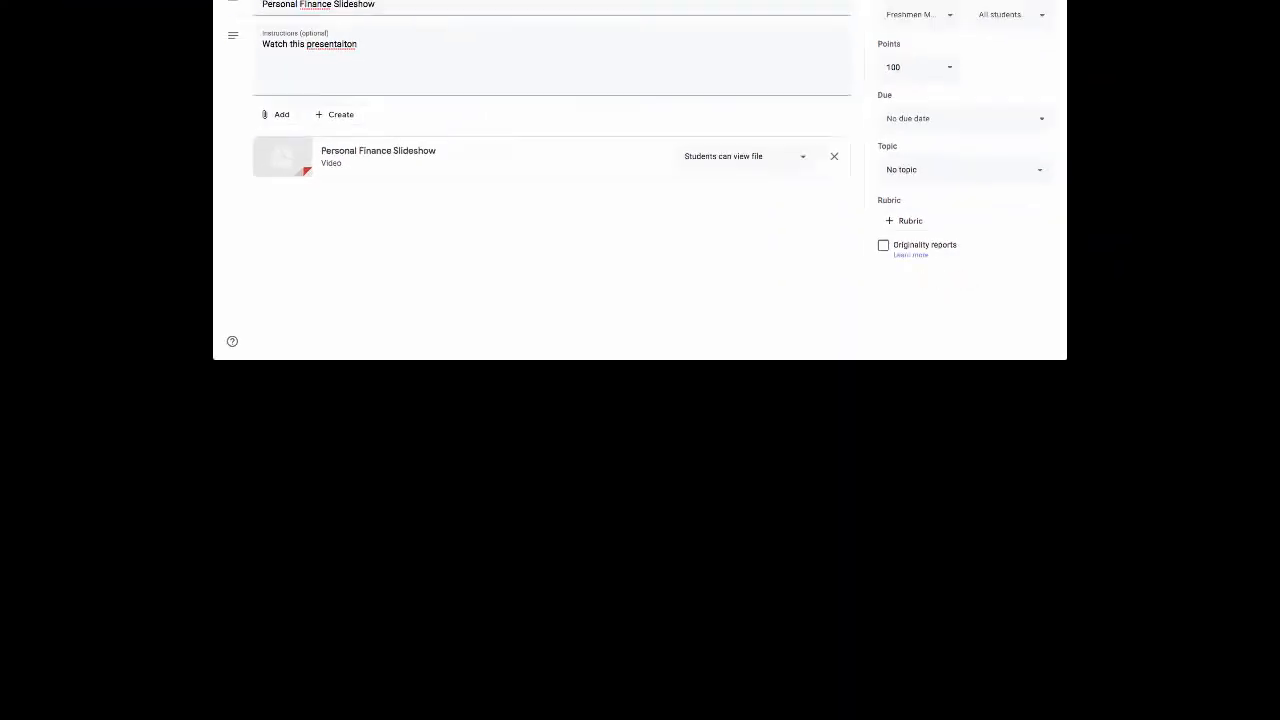